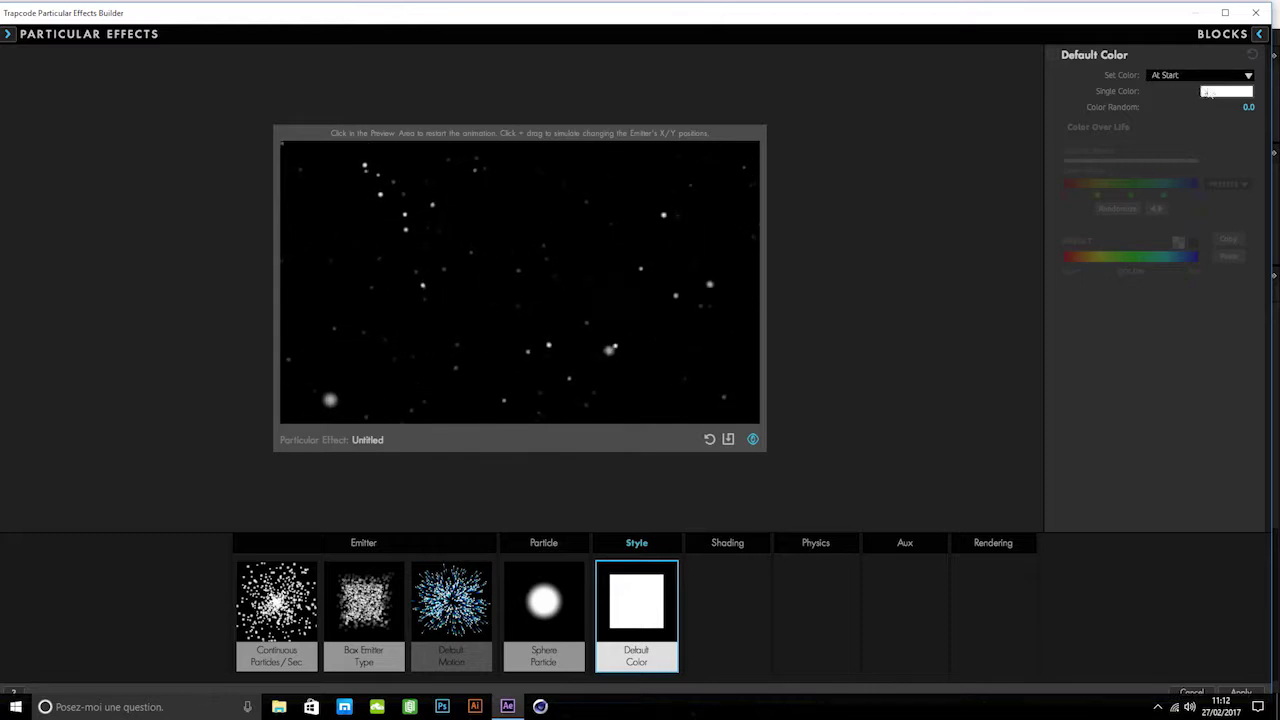
Set the Color Random of the particle color block to 10.
drag(1248, 106, 1268, 106)
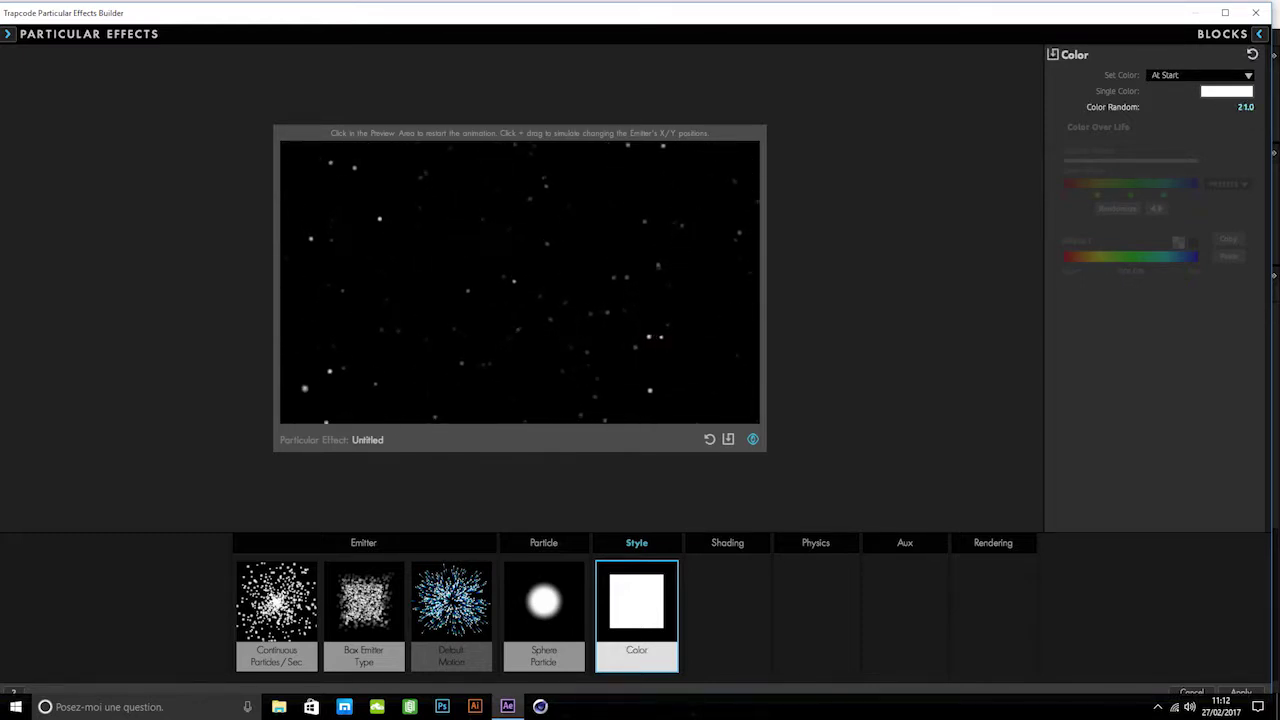
drag(1246, 106, 1247, 106)
Add the Fade In and Out opacity block to the particle style and review its settings.
click(1262, 34)
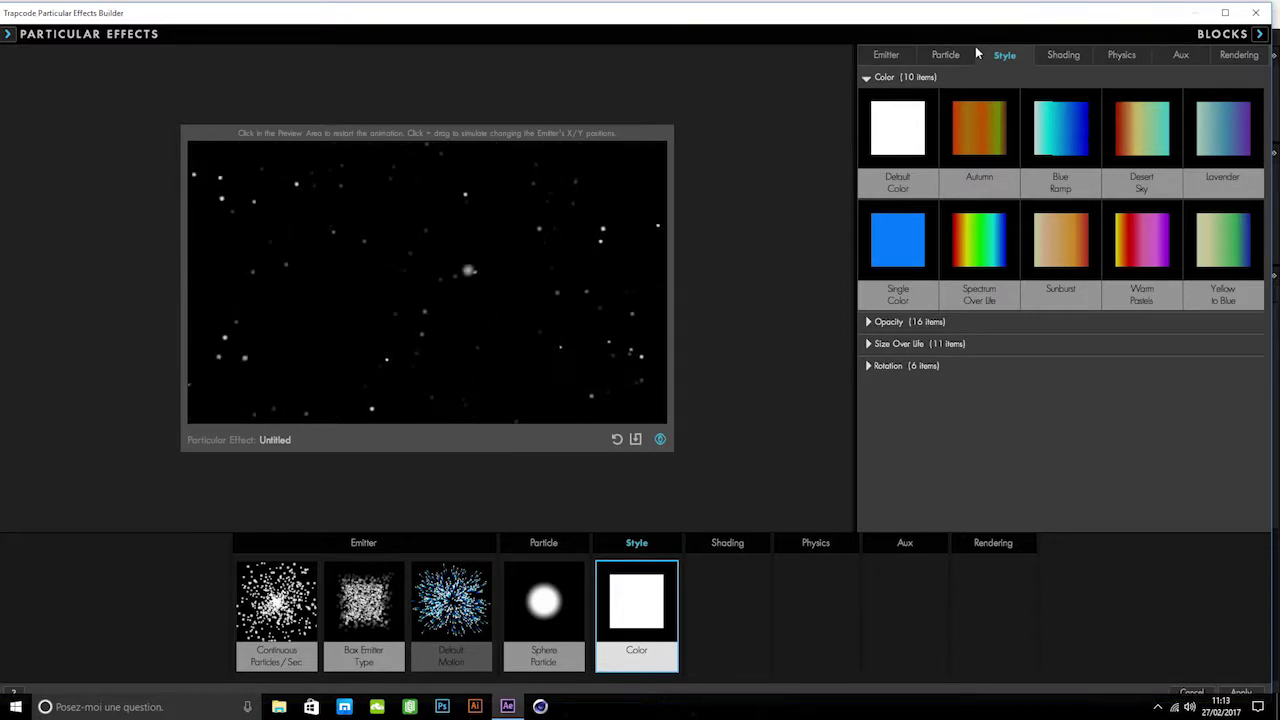
click(866, 78)
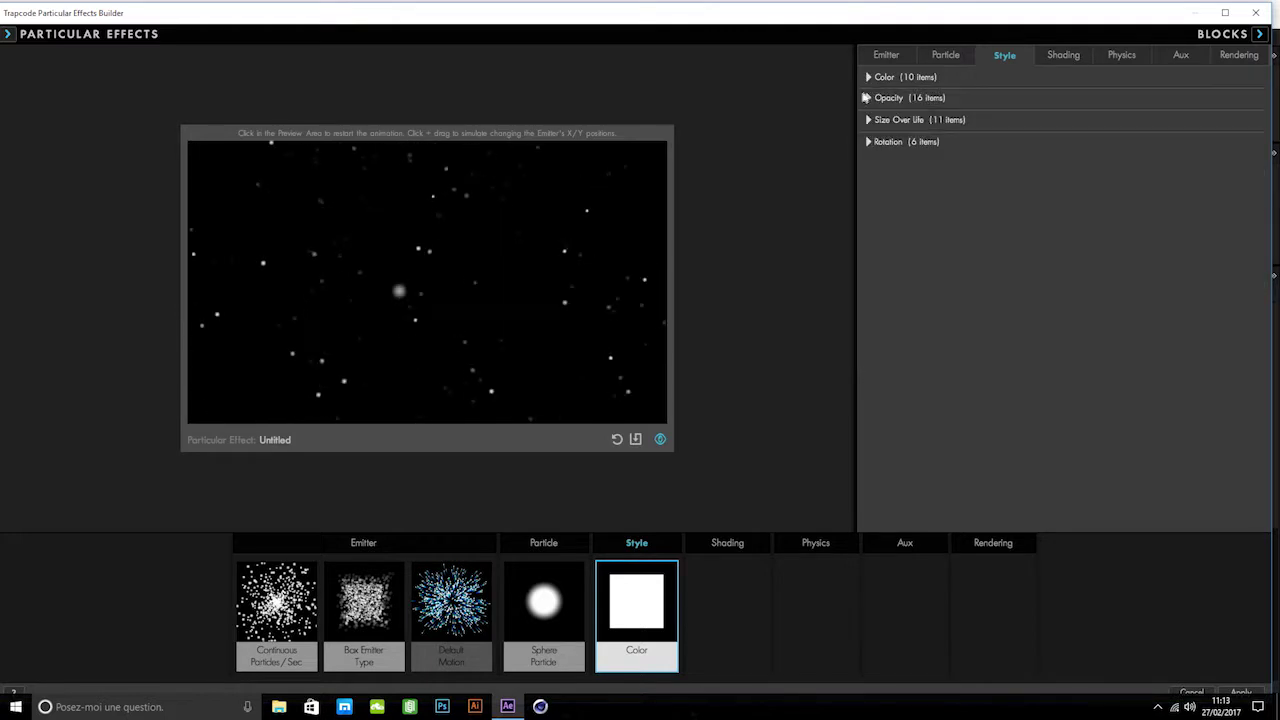
click(865, 98)
click(865, 98)
click(867, 120)
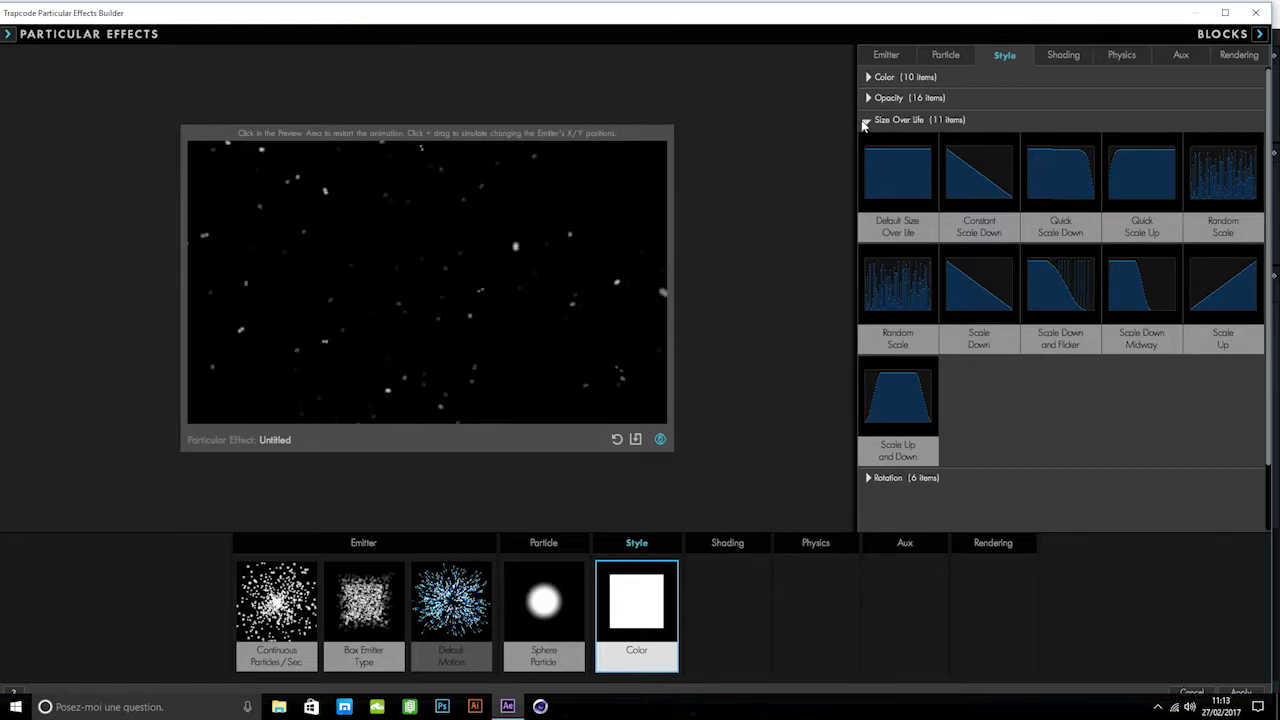
click(866, 120)
click(868, 98)
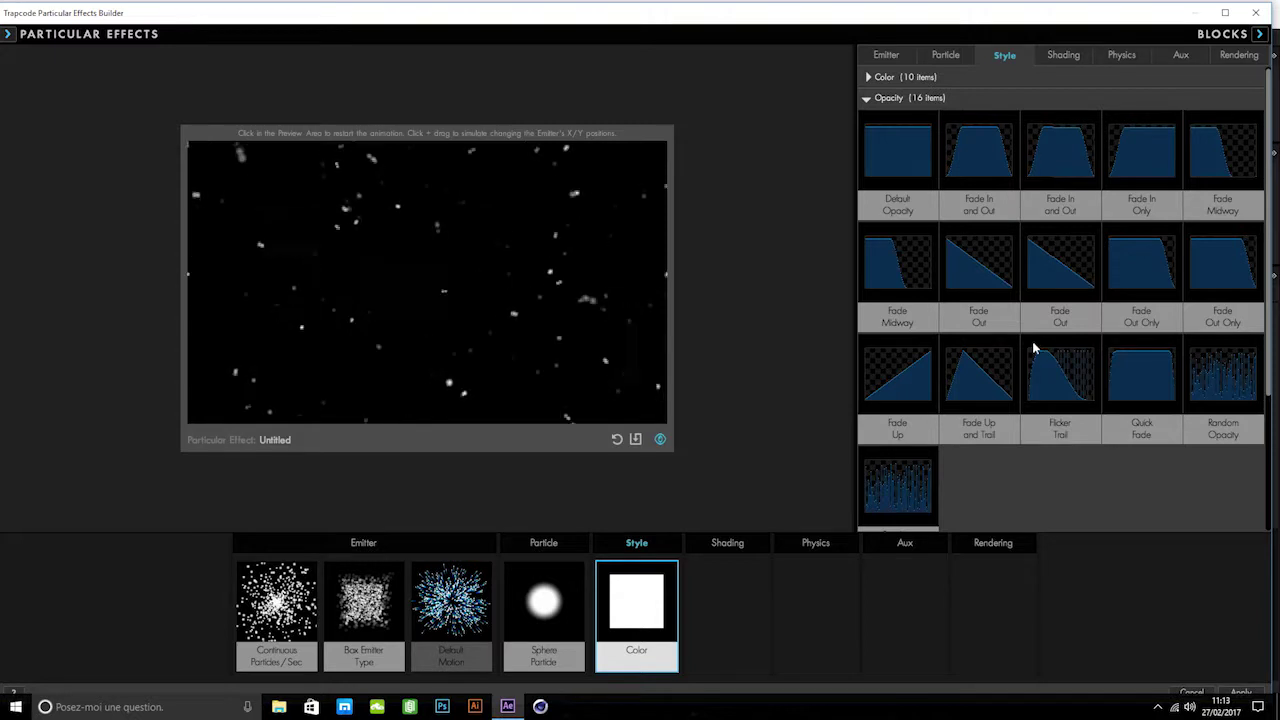
double_click(995, 168)
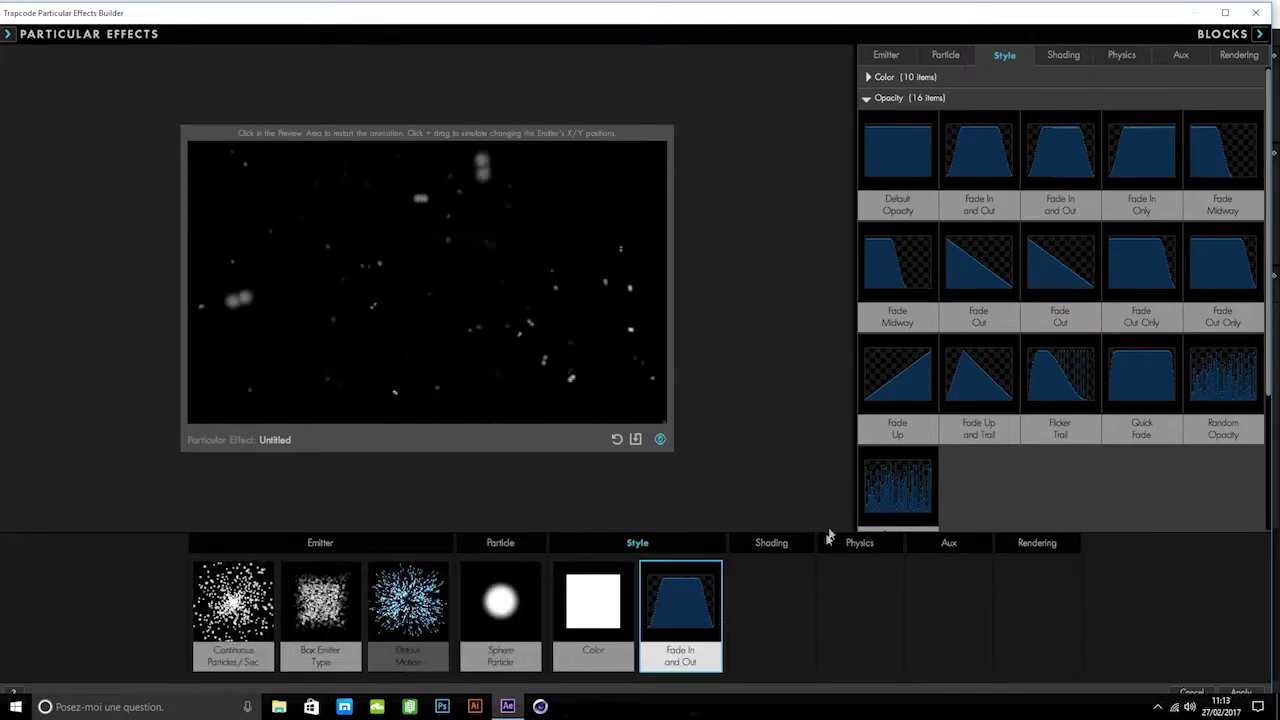
click(1259, 33)
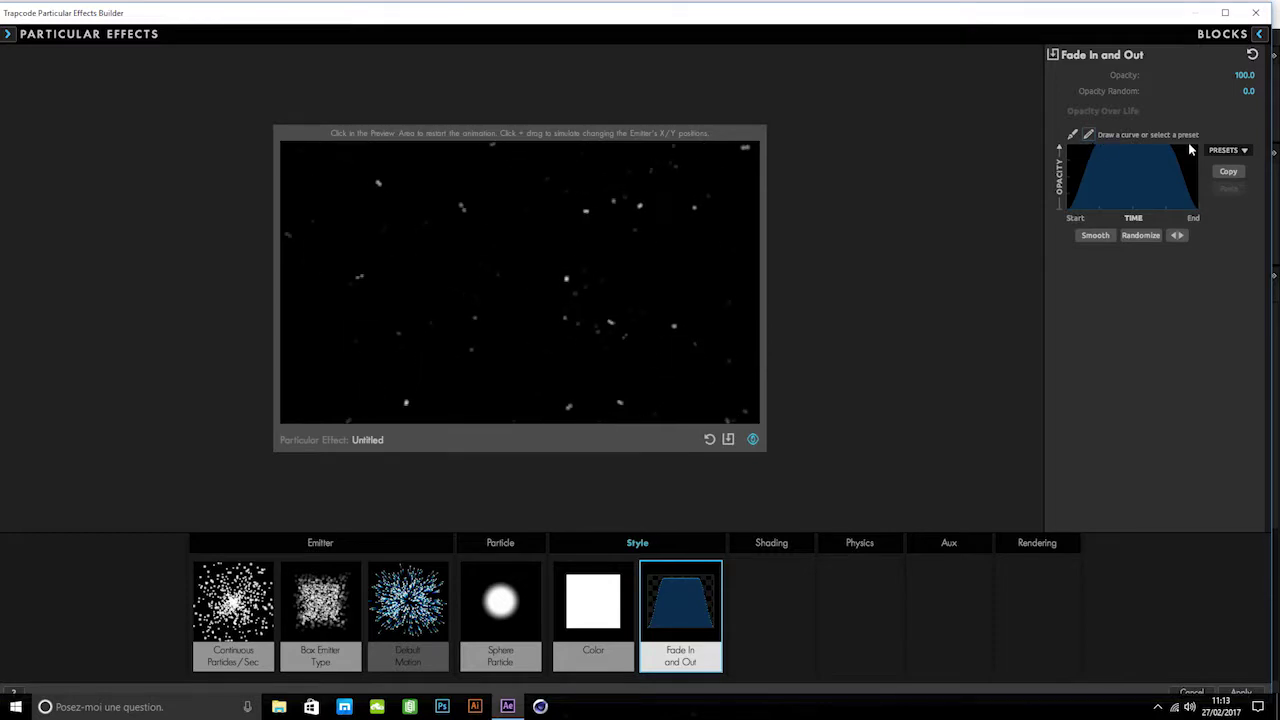
click(1222, 33)
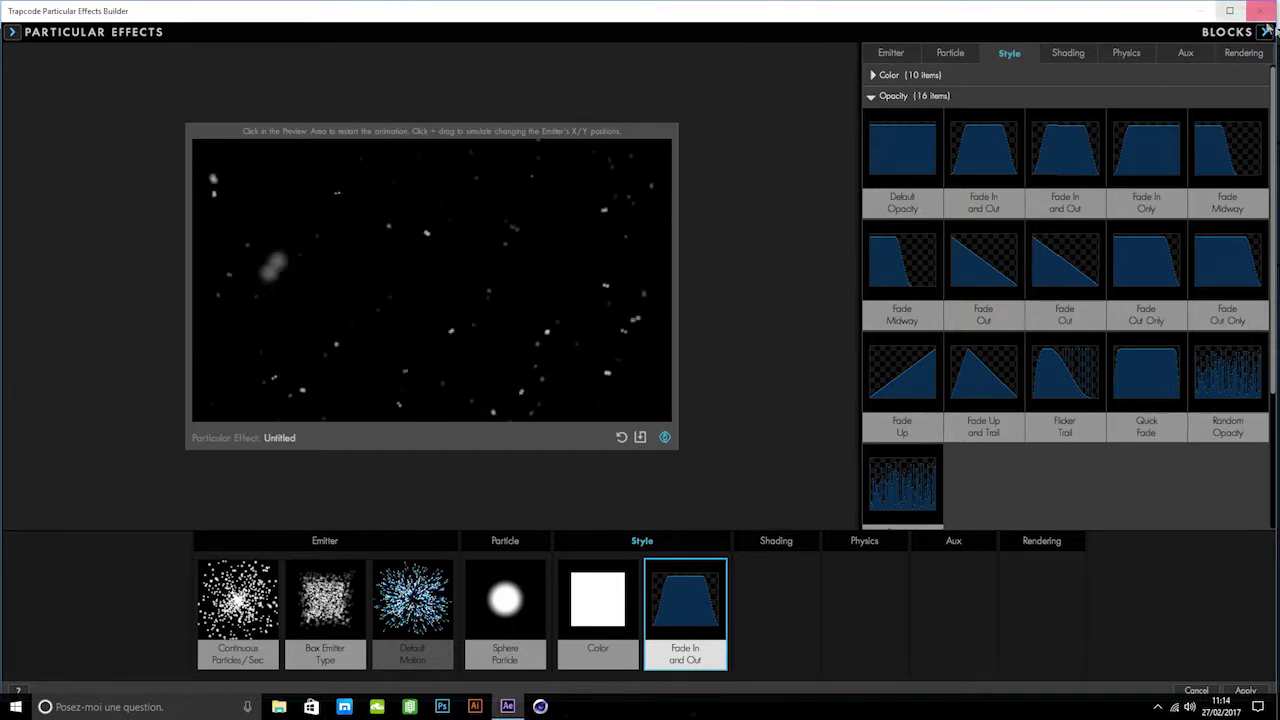
Add the Depth of Field from Cam rendering block and apply the built effect to the layer.
drag(1108, 28, 1115, 26)
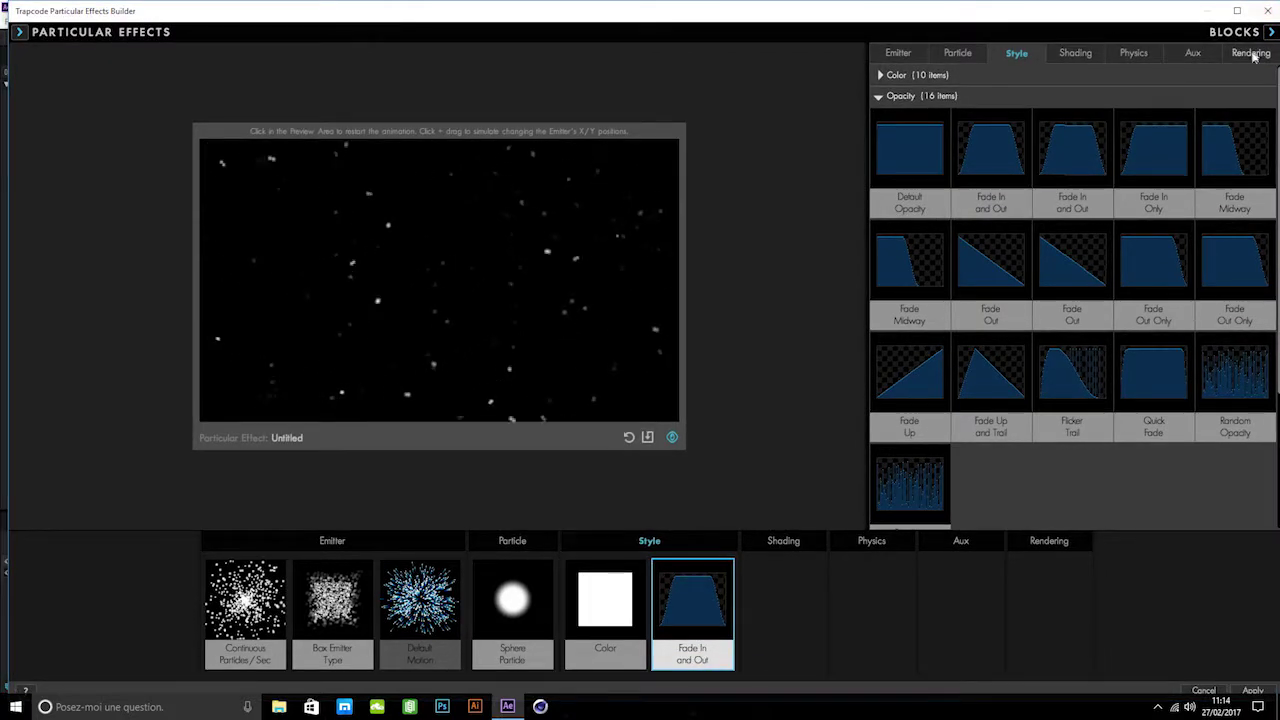
click(1249, 56)
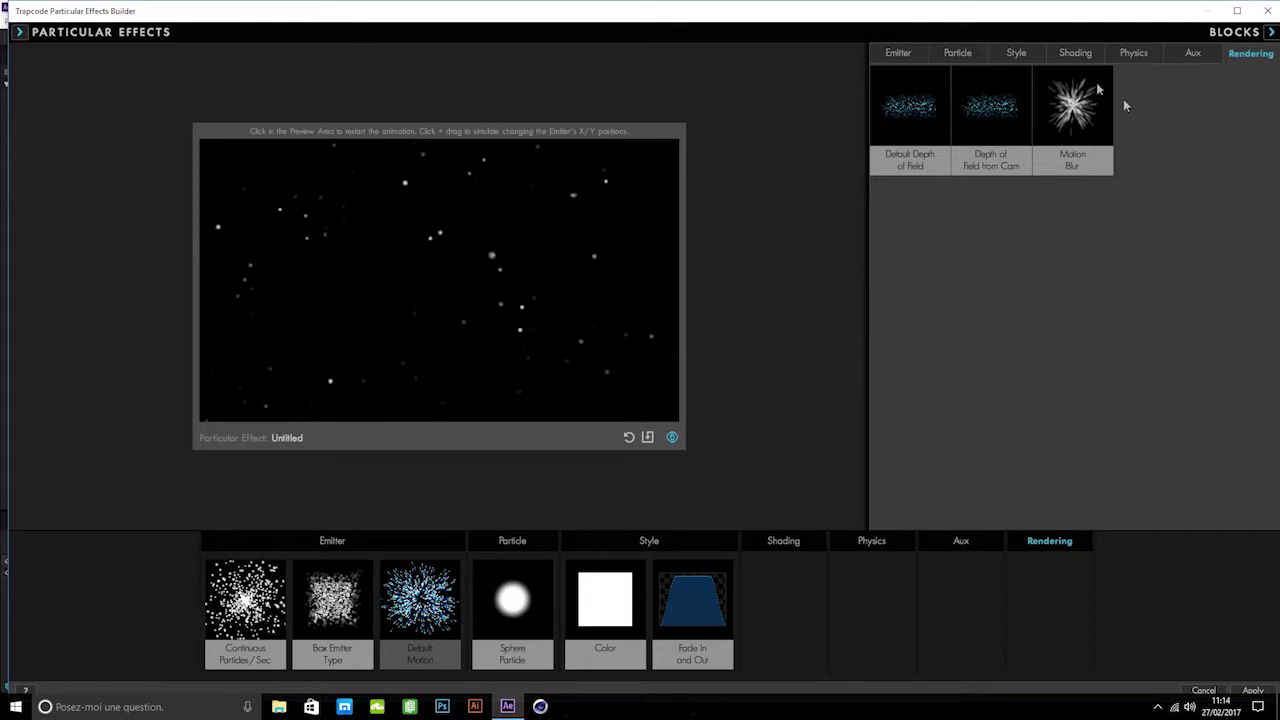
click(993, 120)
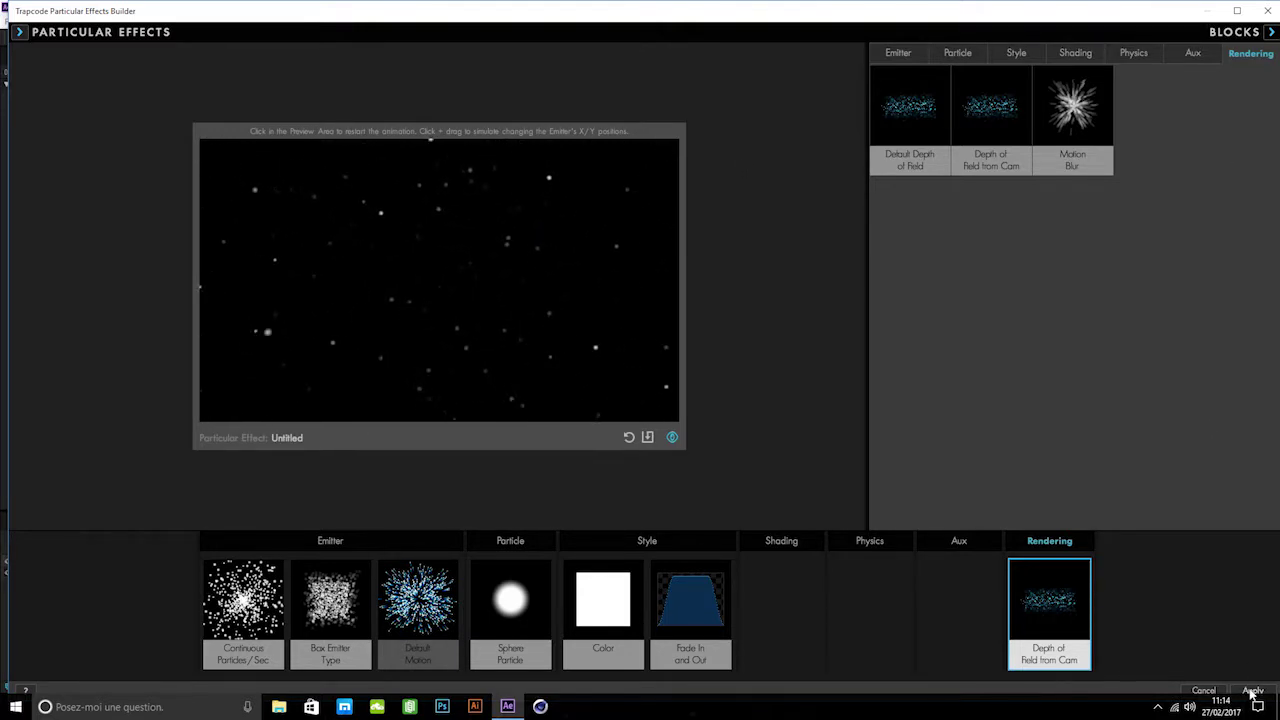
click(502, 612)
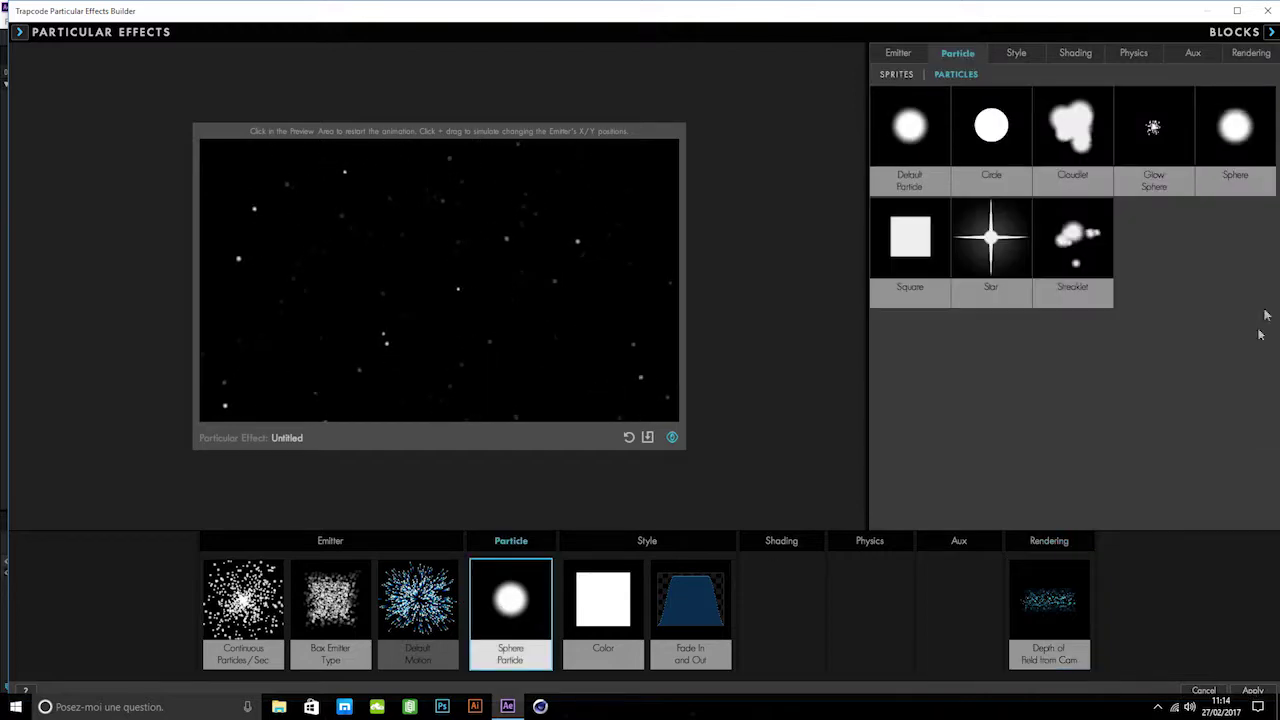
click(1251, 690)
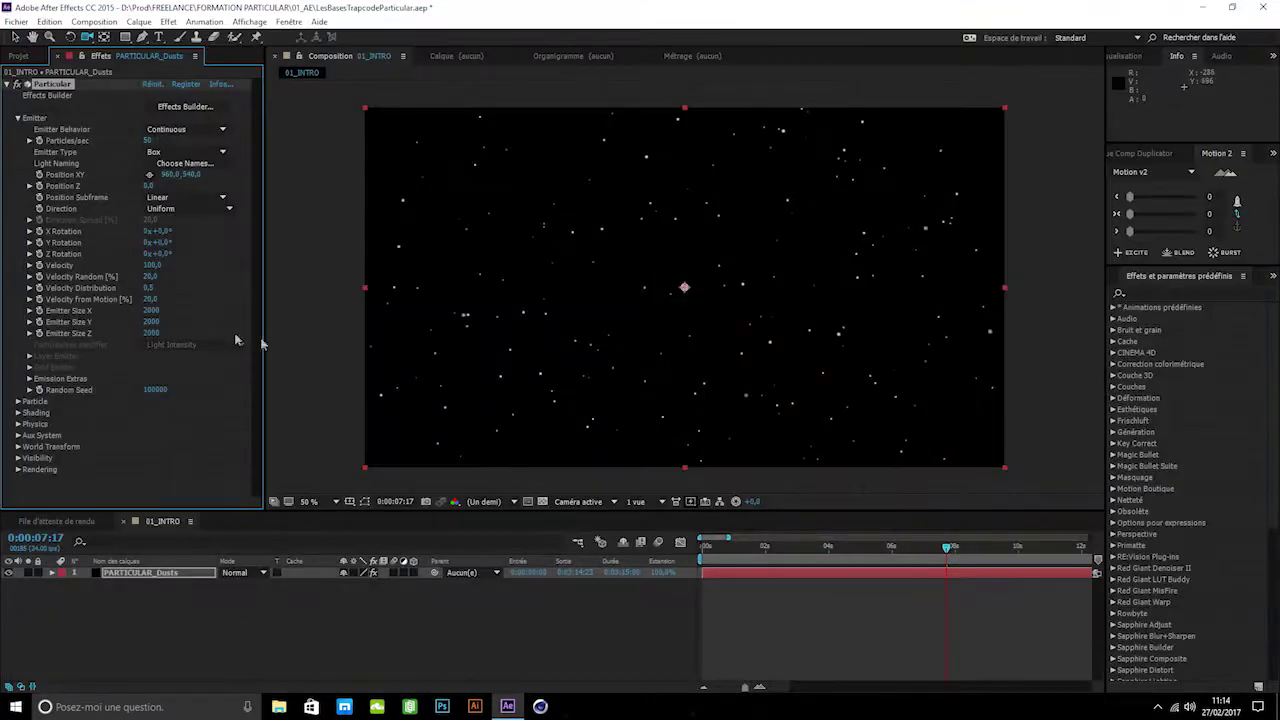
Play back the dust particle animation and scrub along the timeline to about 7 seconds.
click(313, 632)
key(space)
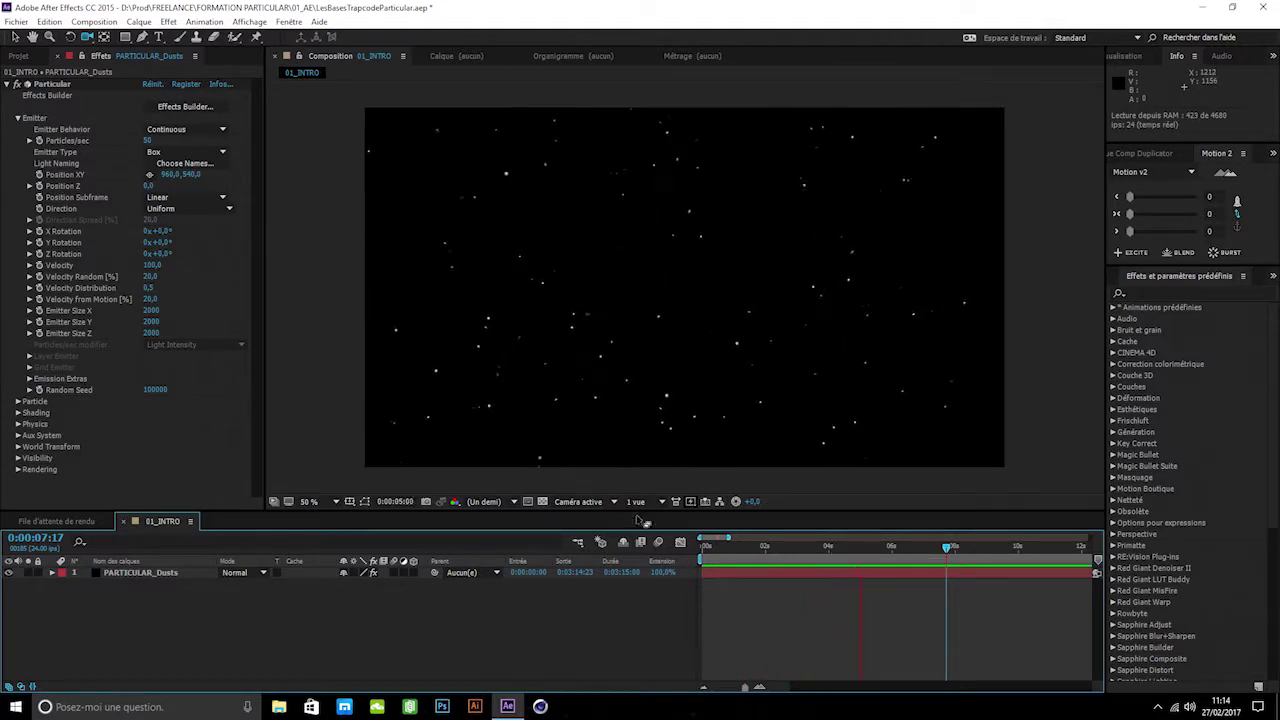
click(829, 547)
drag(829, 556, 975, 530)
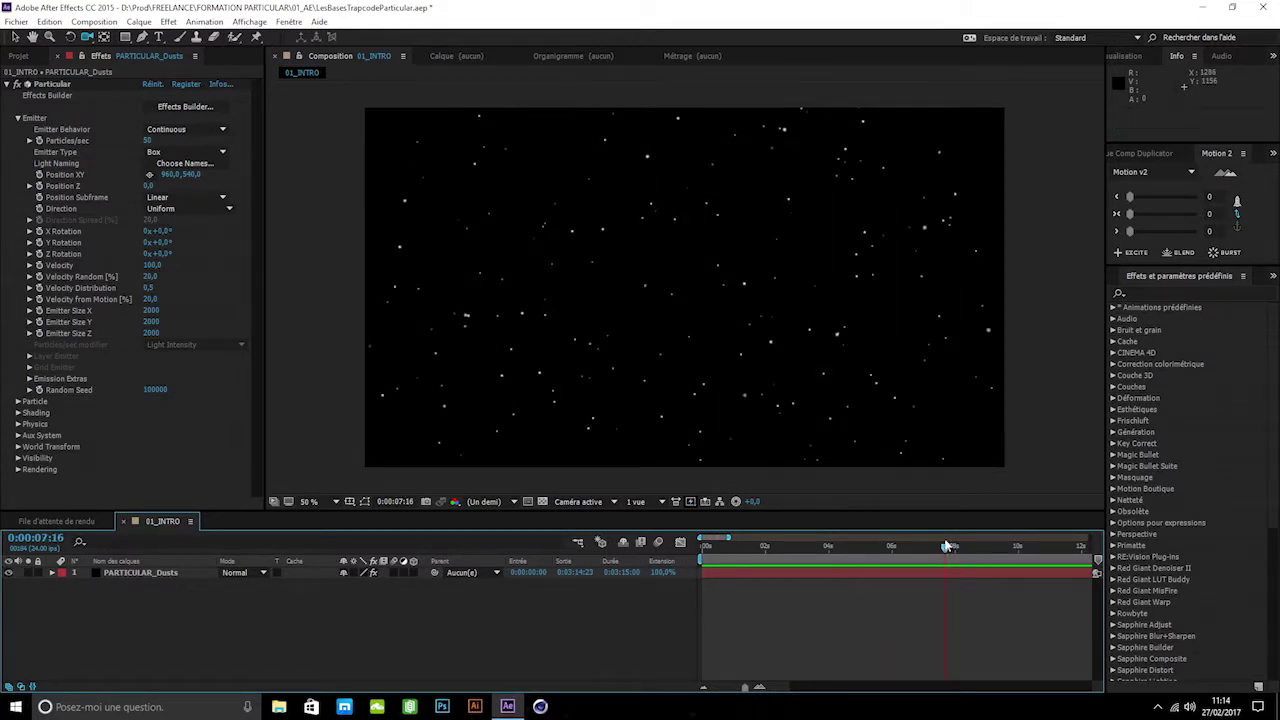
Look over the Particle properties of the Particular effect, collapse them and return to the Emitter properties.
click(17, 118)
click(17, 130)
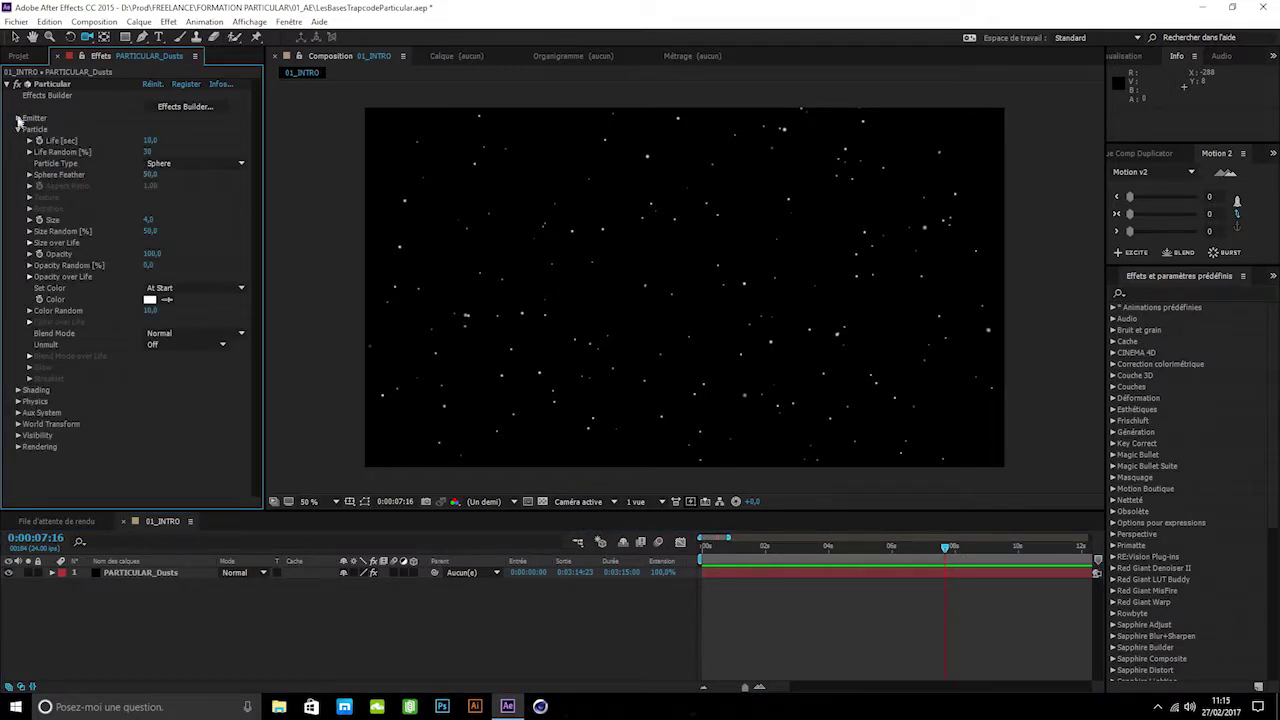
click(17, 130)
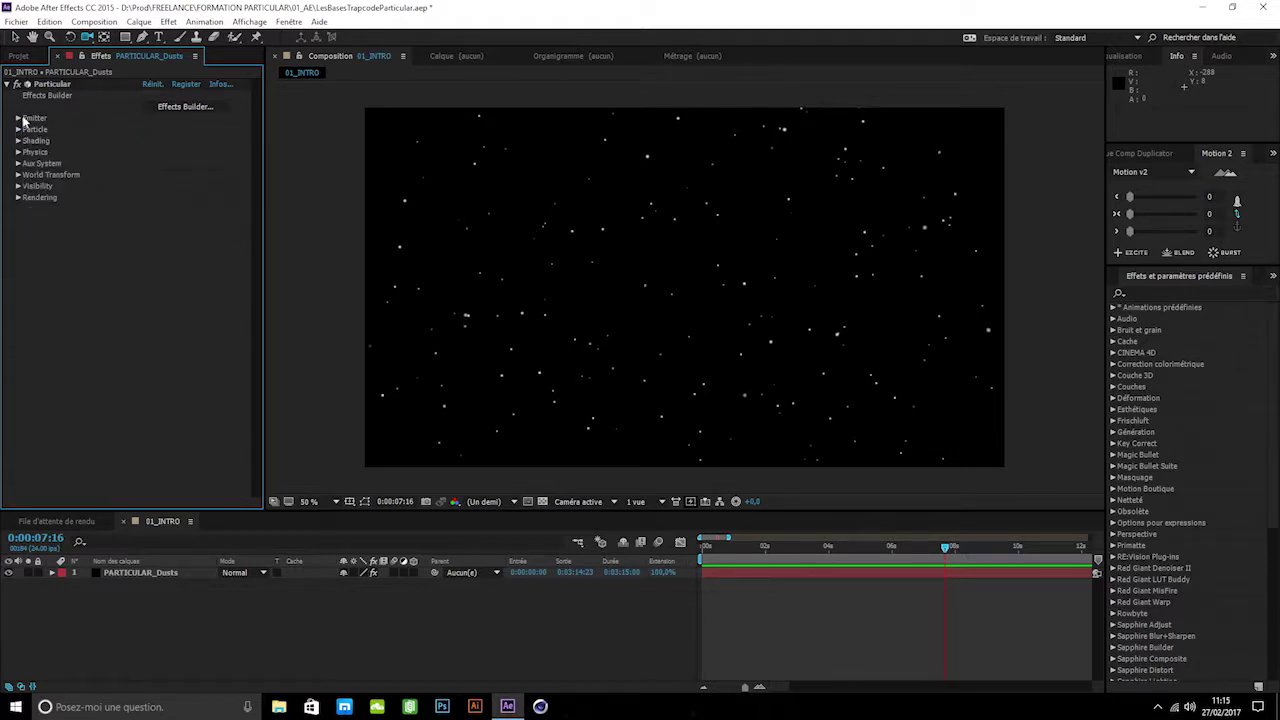
click(17, 118)
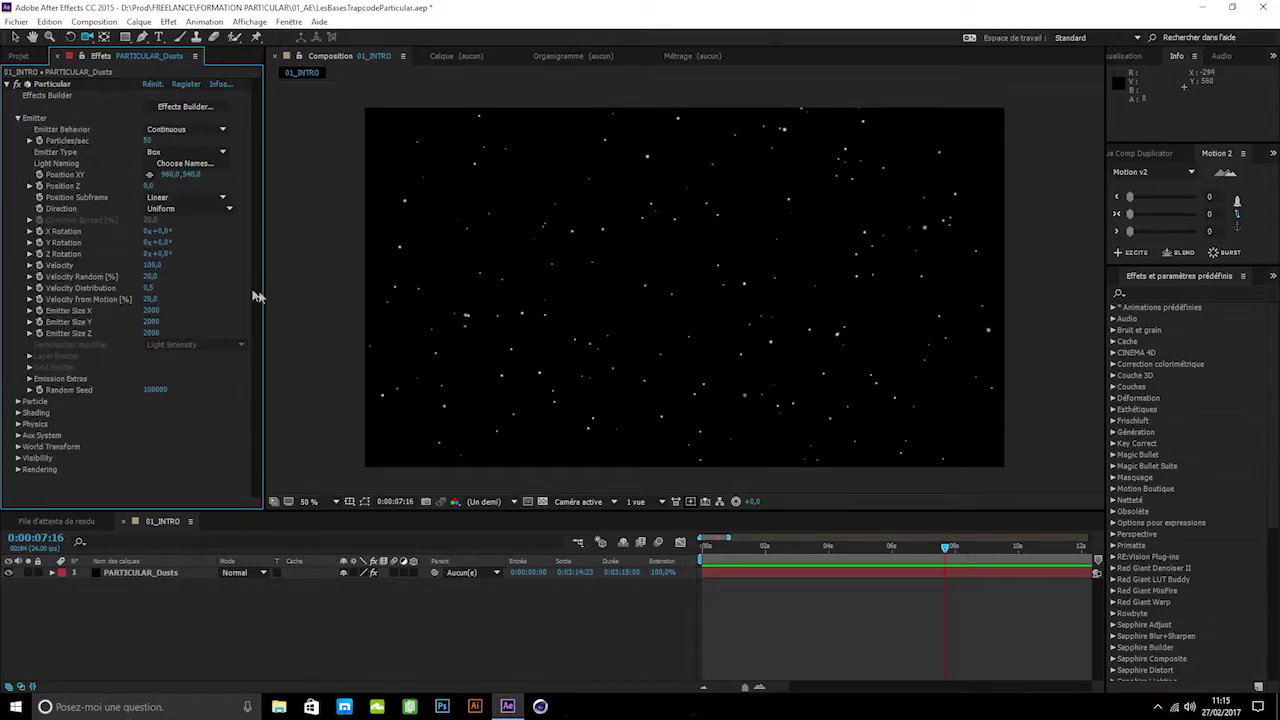
Set the emitter's Velocity to 220 and preview the particle motion up to about 5 seconds.
key(space)
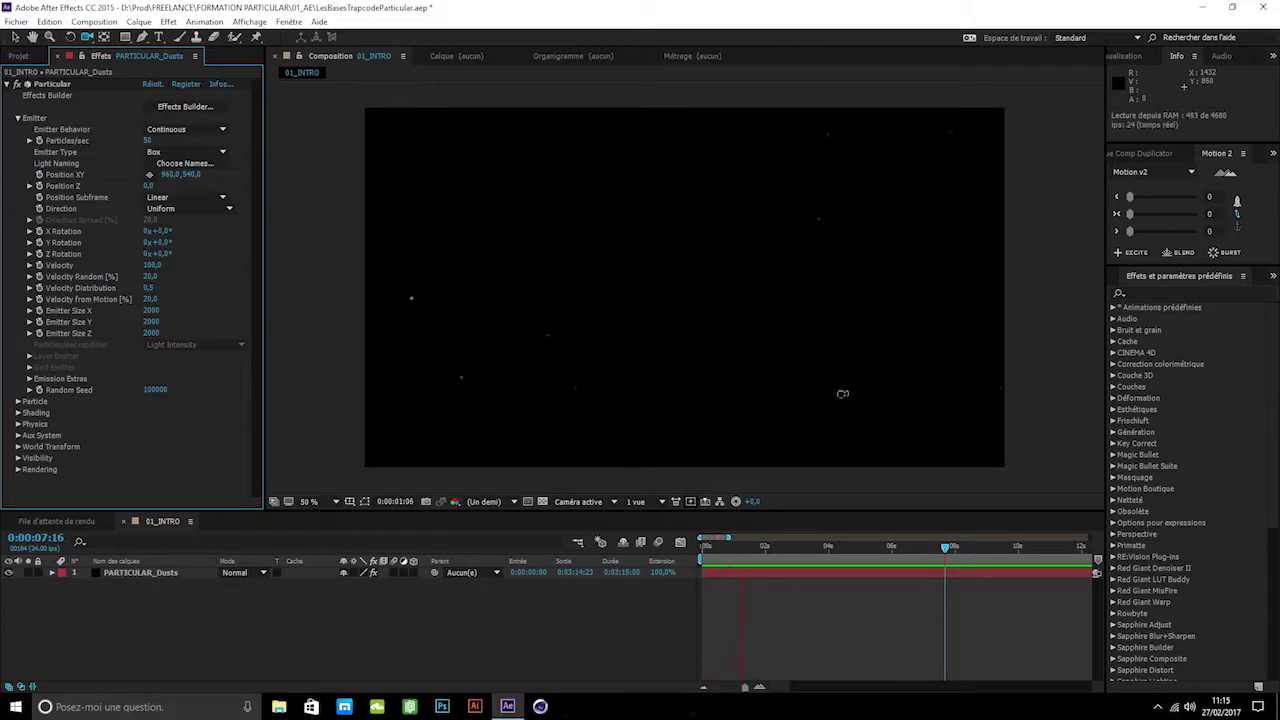
click(185, 197)
click(180, 206)
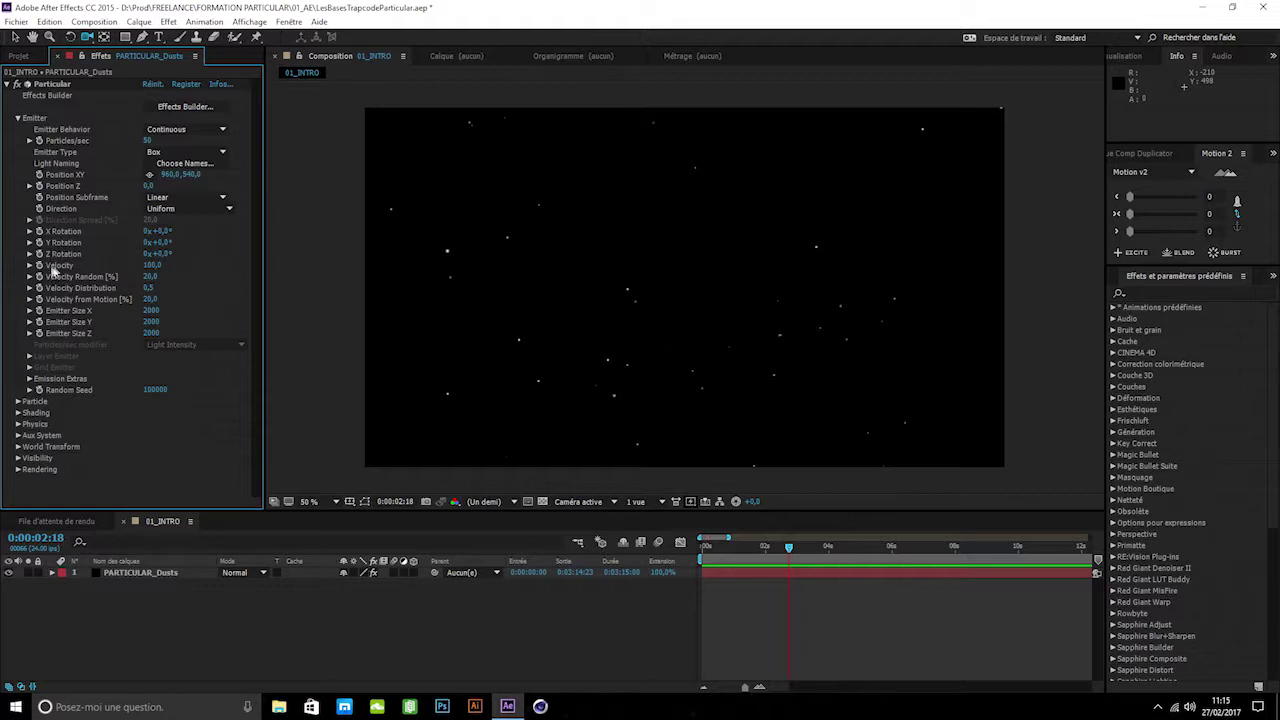
drag(151, 266, 156, 268)
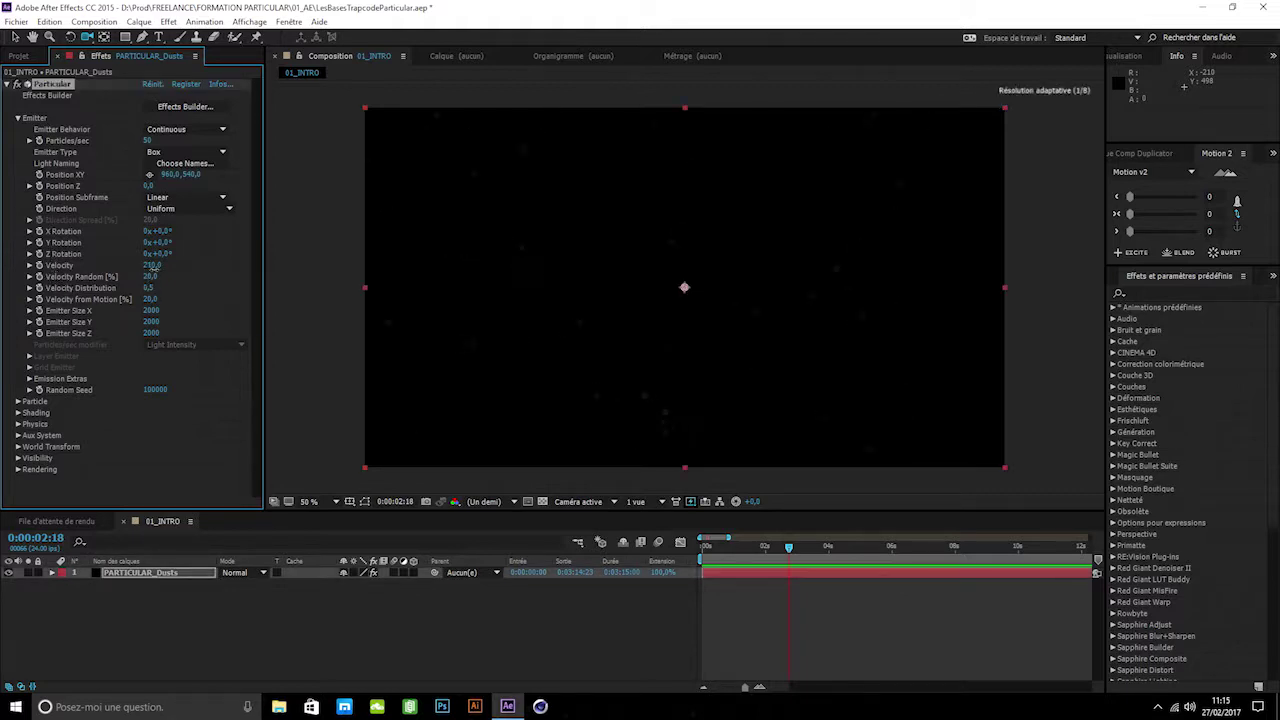
key(space)
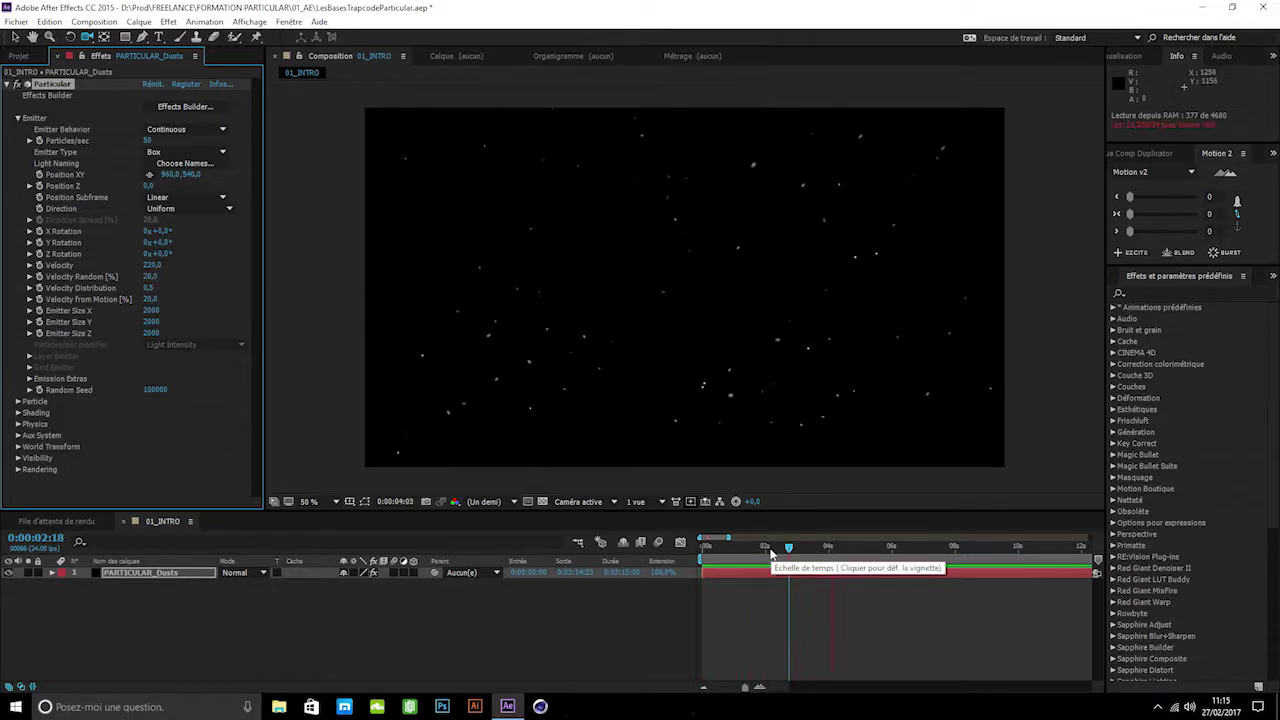
click(874, 549)
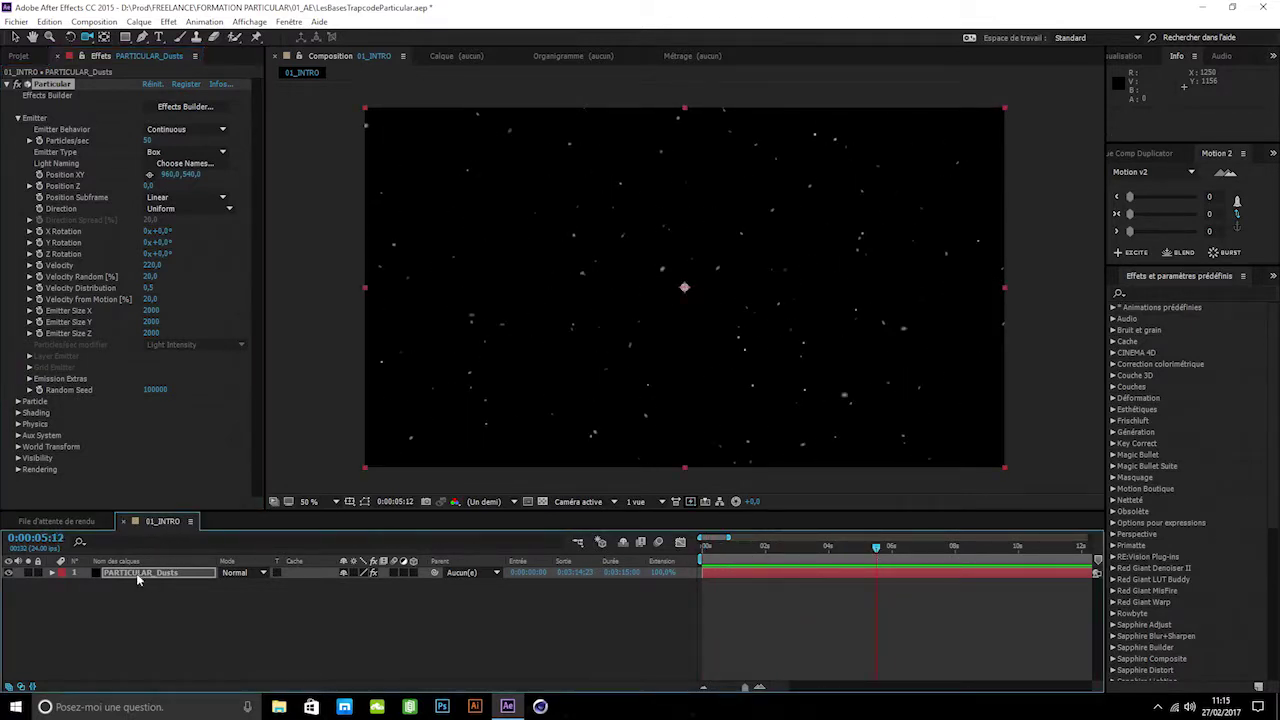
Create a new camera layer in the 01_INTRO composition with the proposed settings.
right_click(139, 616)
mouse_move(203, 494)
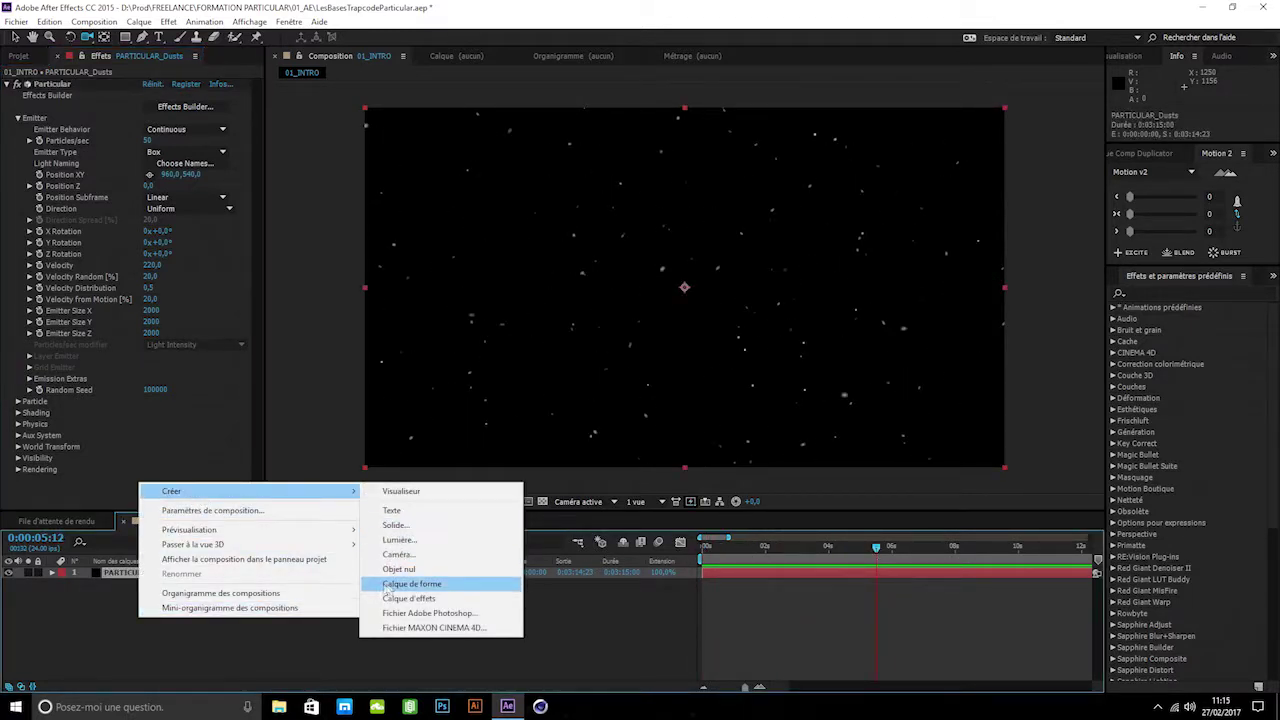
click(398, 554)
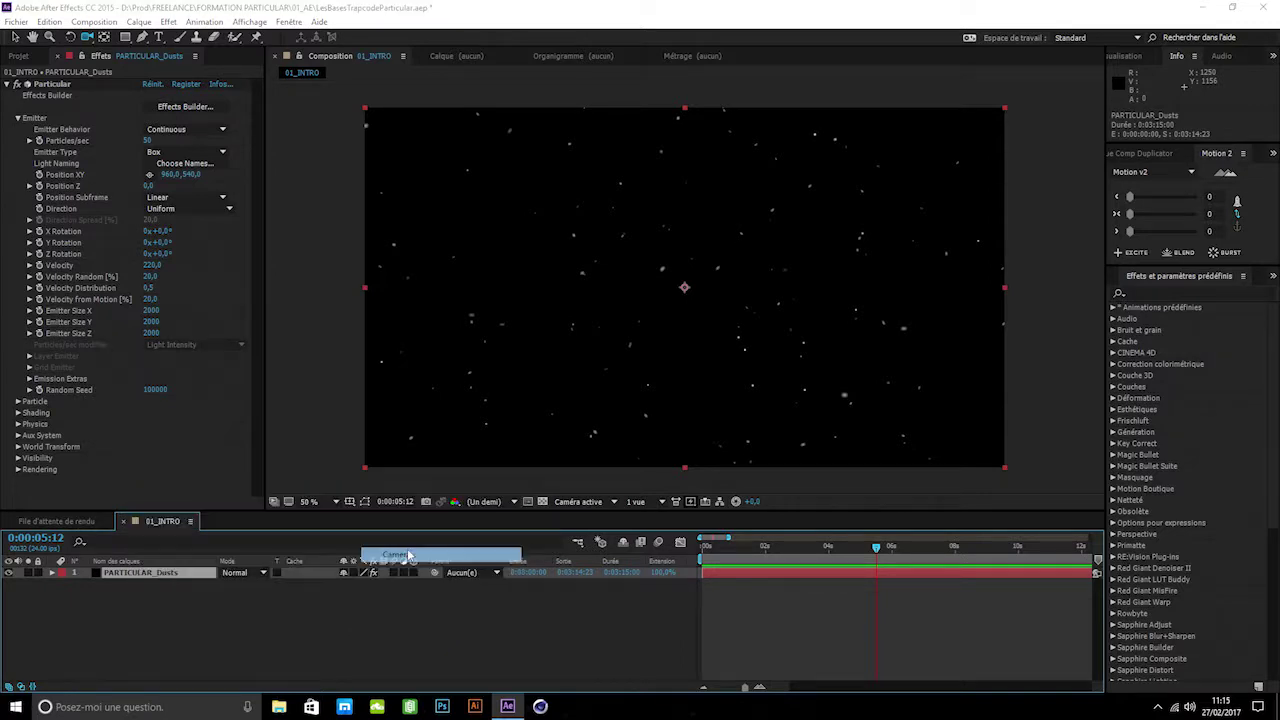
click(388, 322)
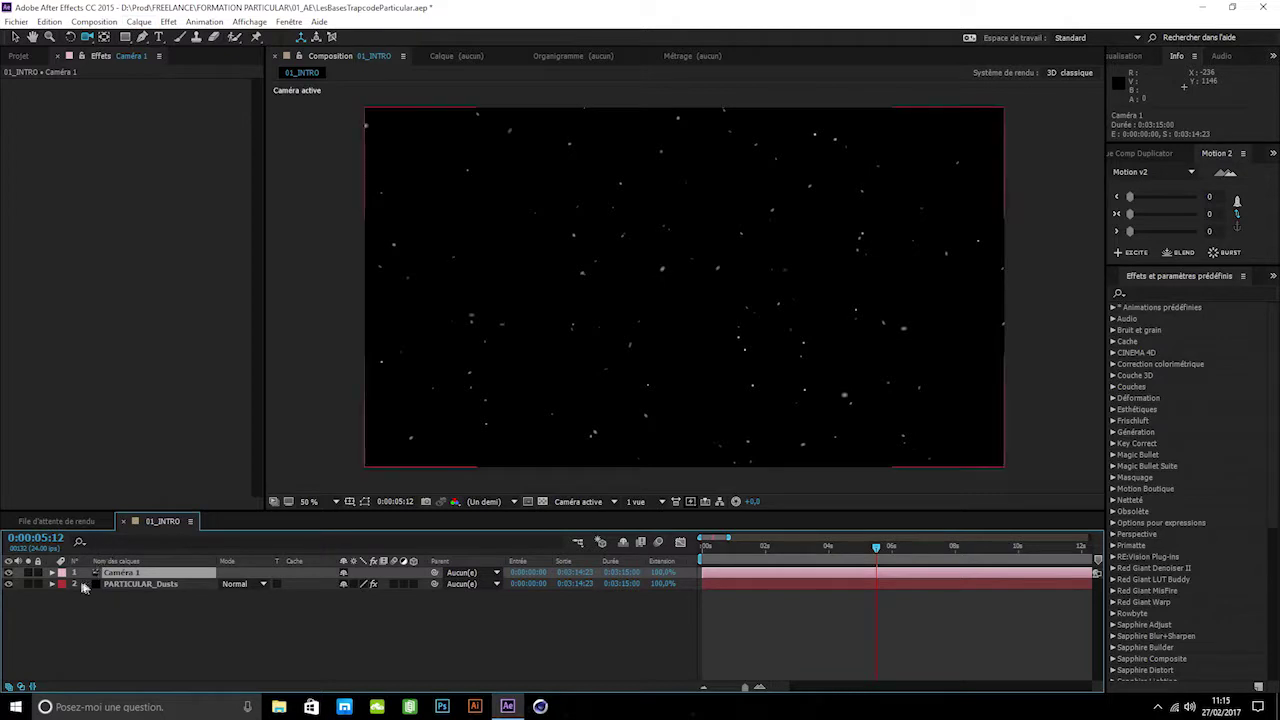
Expand the camera's options and turn its depth of field on.
click(52, 572)
click(62, 595)
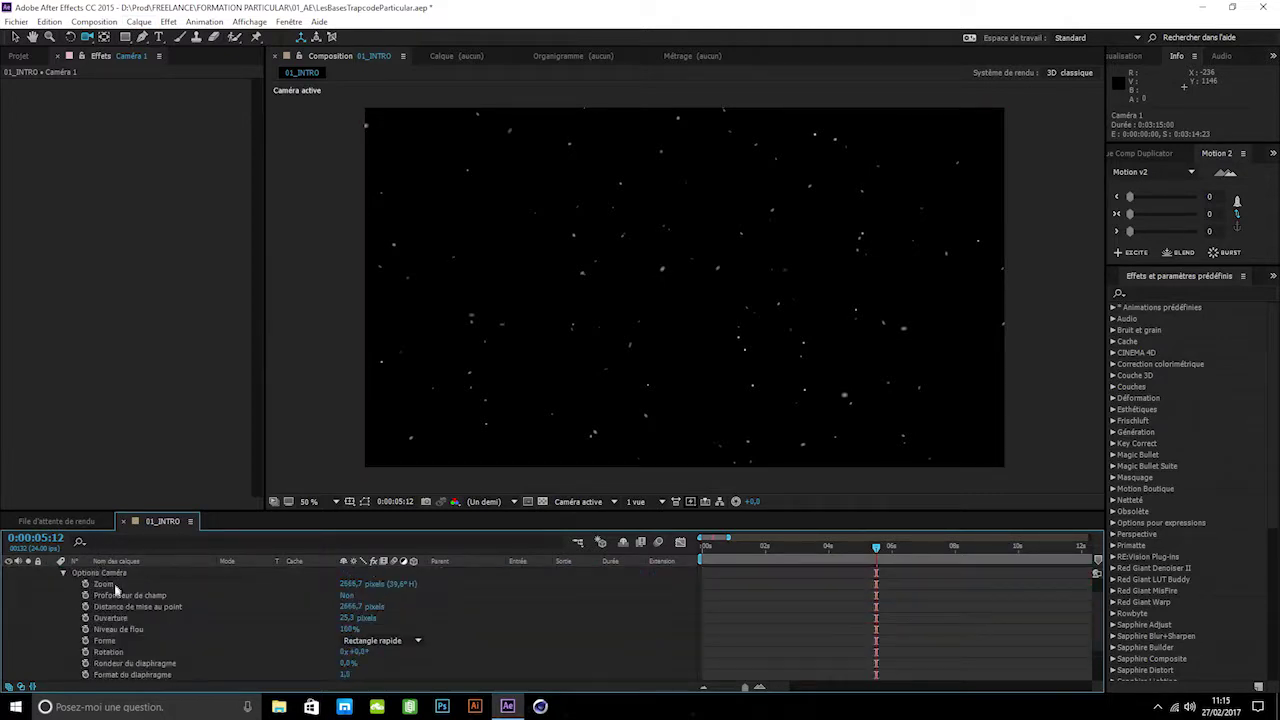
click(348, 596)
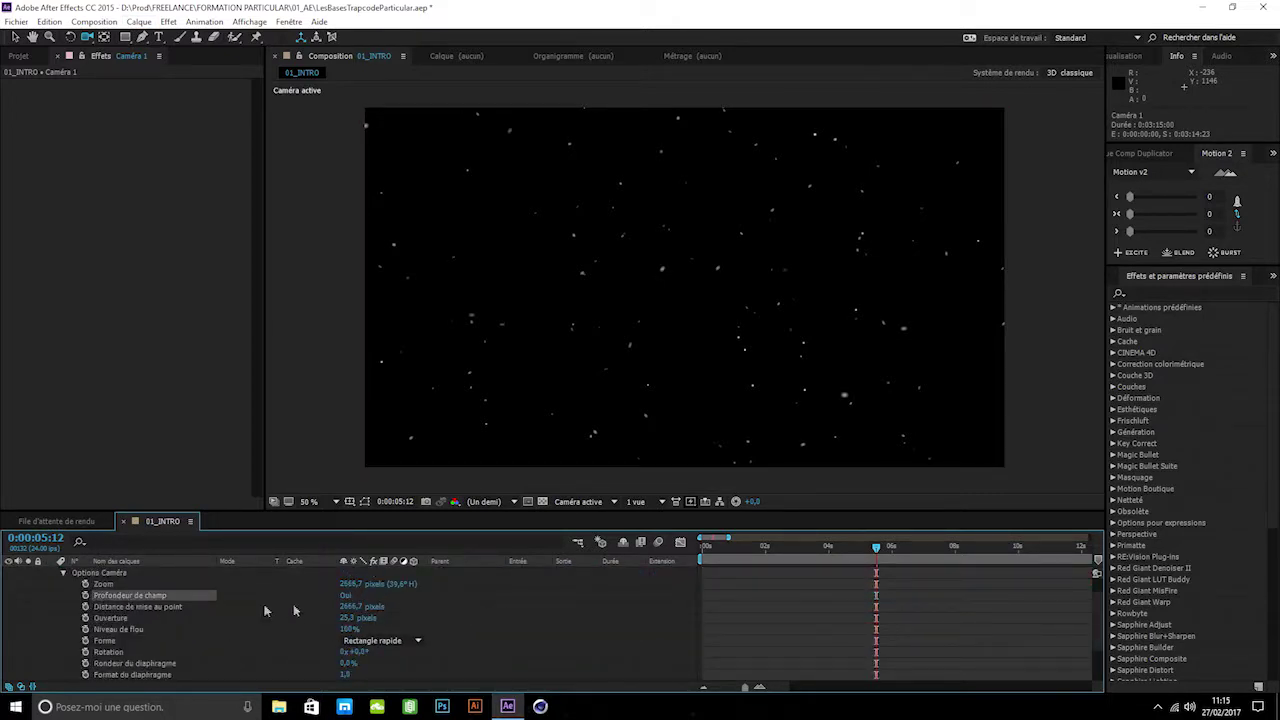
Set the camera's aperture to 244.3 pixels and its blur level to 263%.
drag(350, 618, 397, 620)
drag(490, 623, 443, 632)
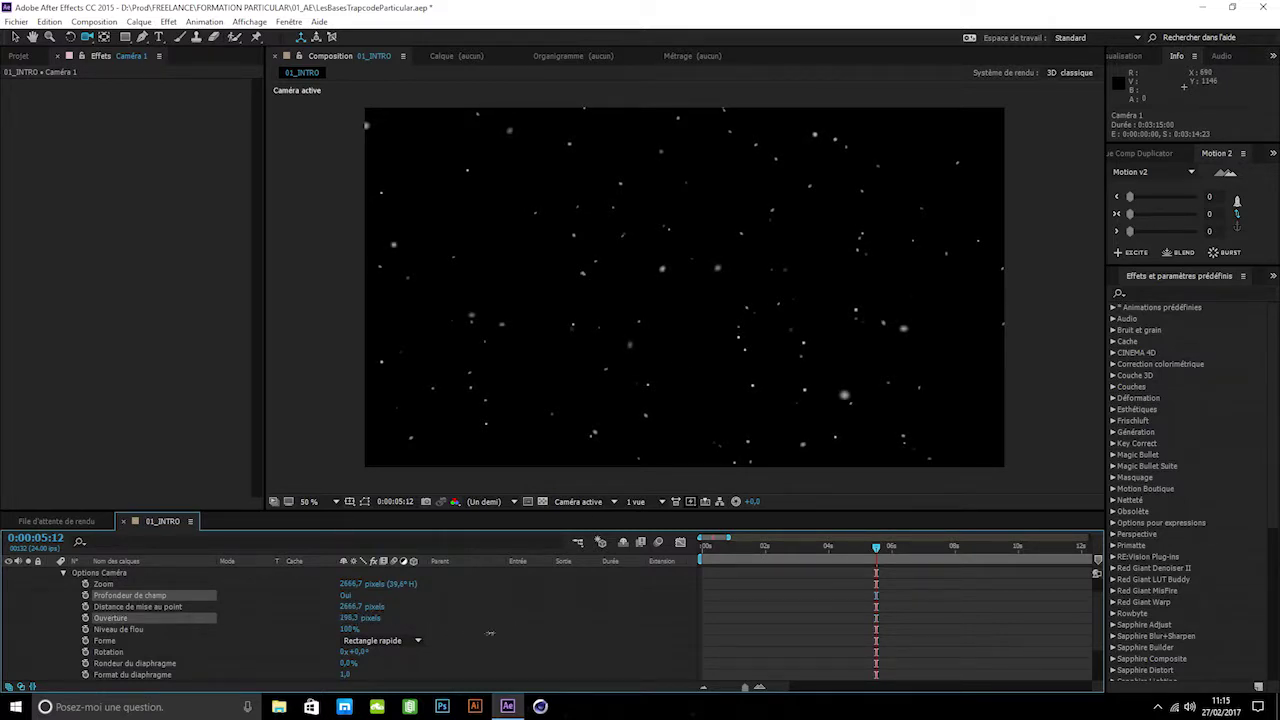
drag(463, 636, 520, 630)
drag(349, 629, 446, 630)
Adjust the camera's focus distance to 2218.7 pixels to spread sharp and blurred particles through the scene.
drag(356, 607, 372, 604)
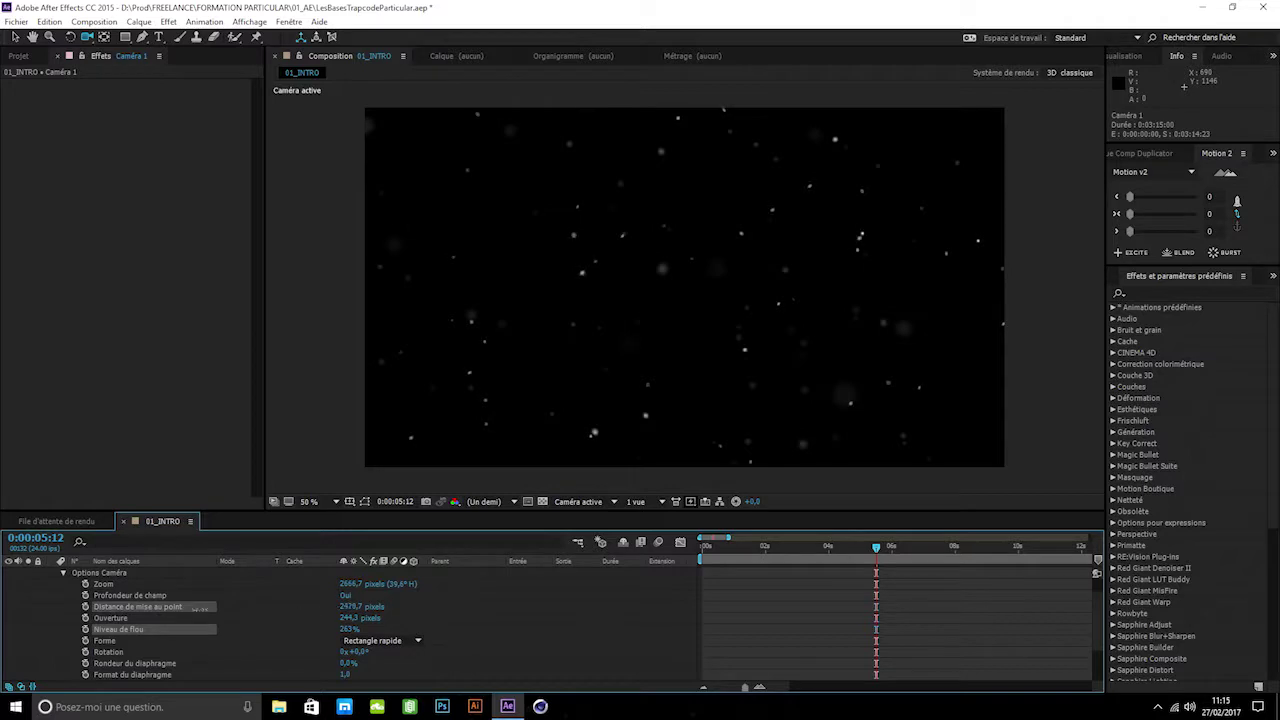
drag(698, 595, 148, 583)
drag(22, 580, 18, 587)
mouse_move(350, 610)
mouse_down()
mouse_move(58, 623)
mouse_move(335, 591)
mouse_up()
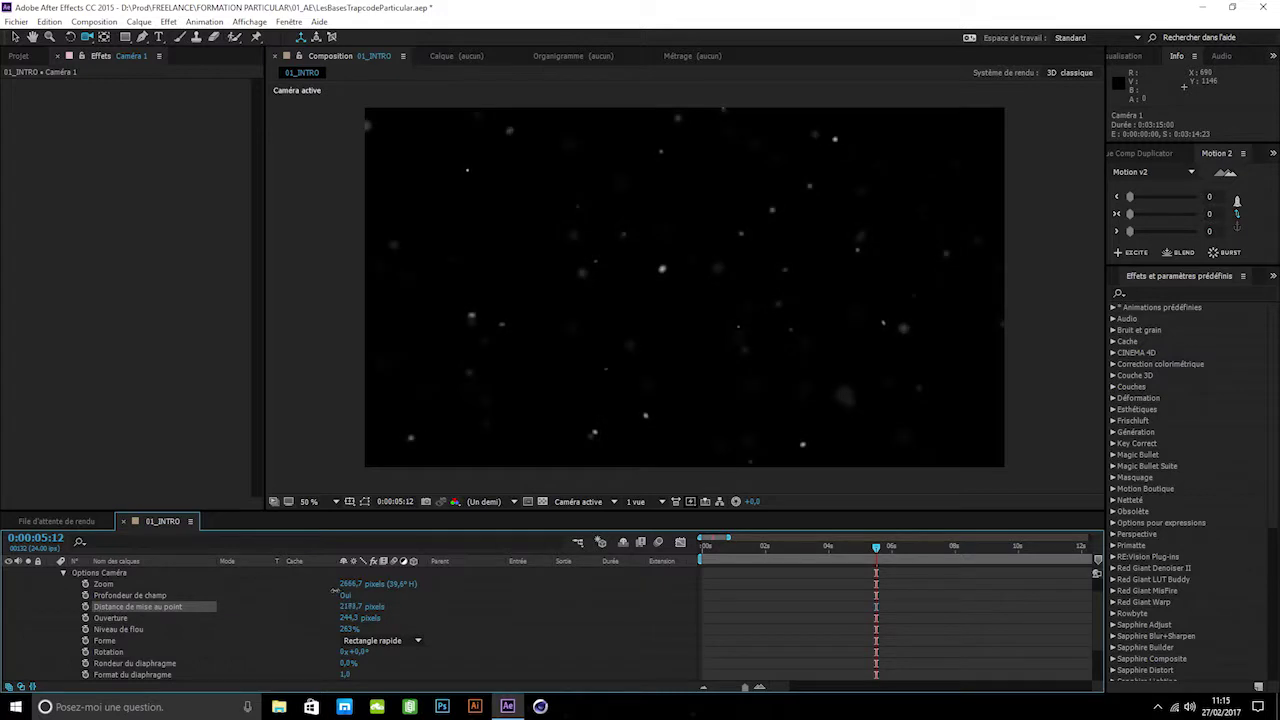
Preview the animation with the camera's depth of field and park the playhead near 4 seconds.
key(space)
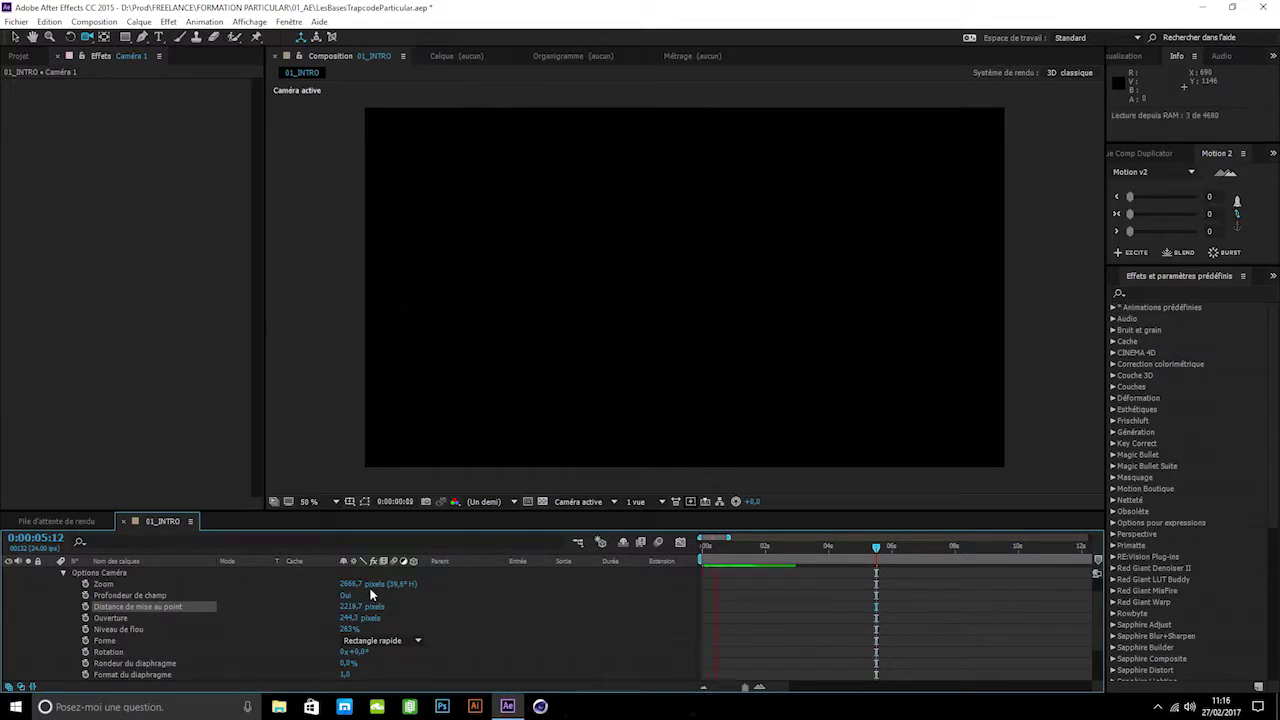
scroll(575, 635, up, 2)
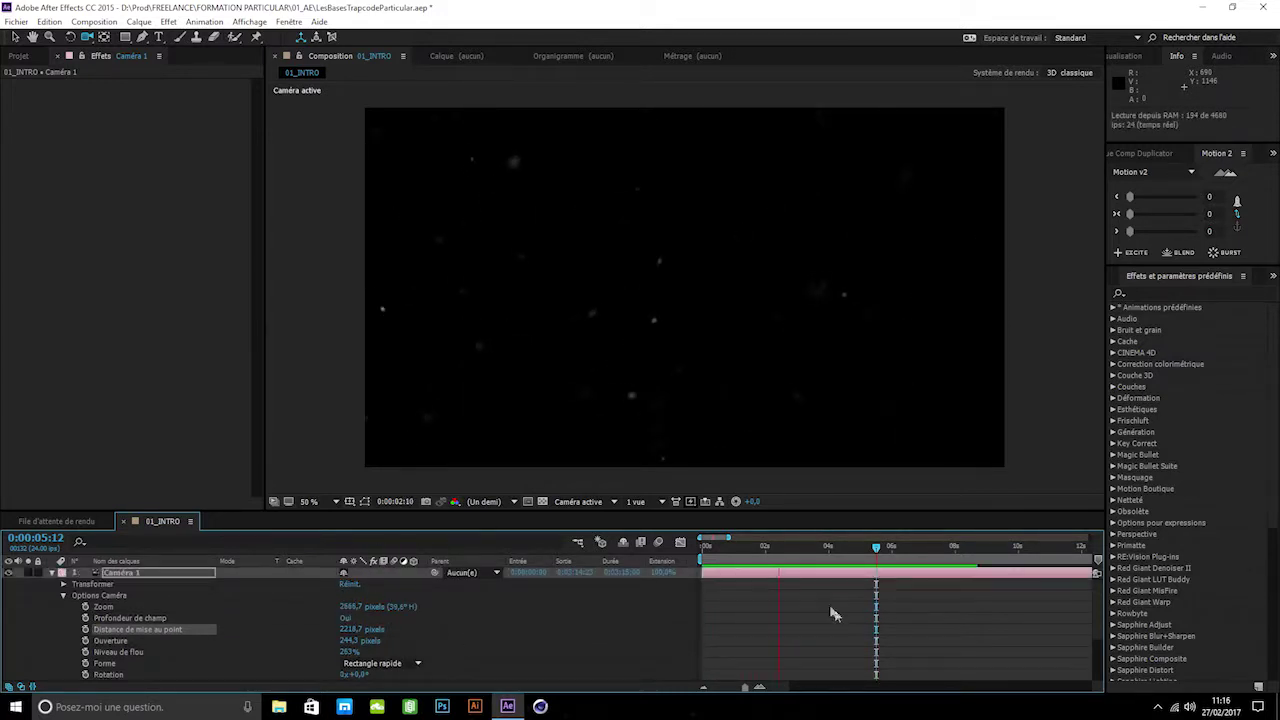
click(826, 547)
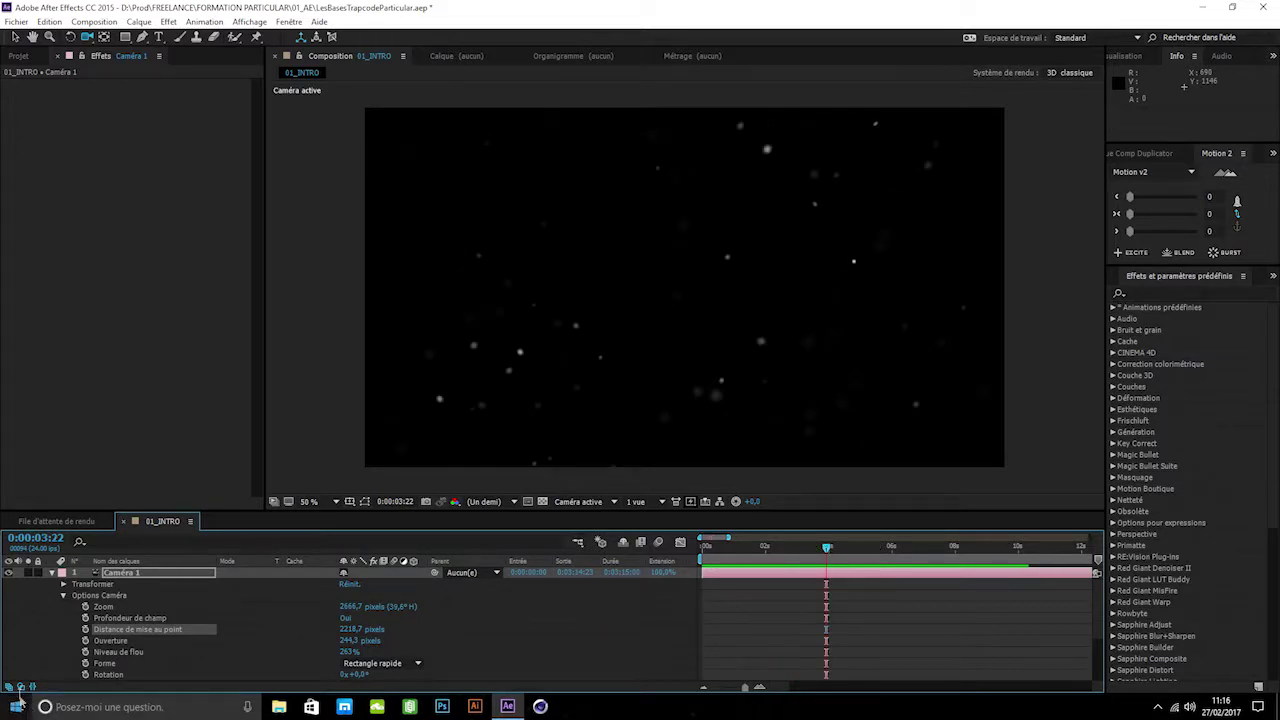
scroll(253, 578, down, 4)
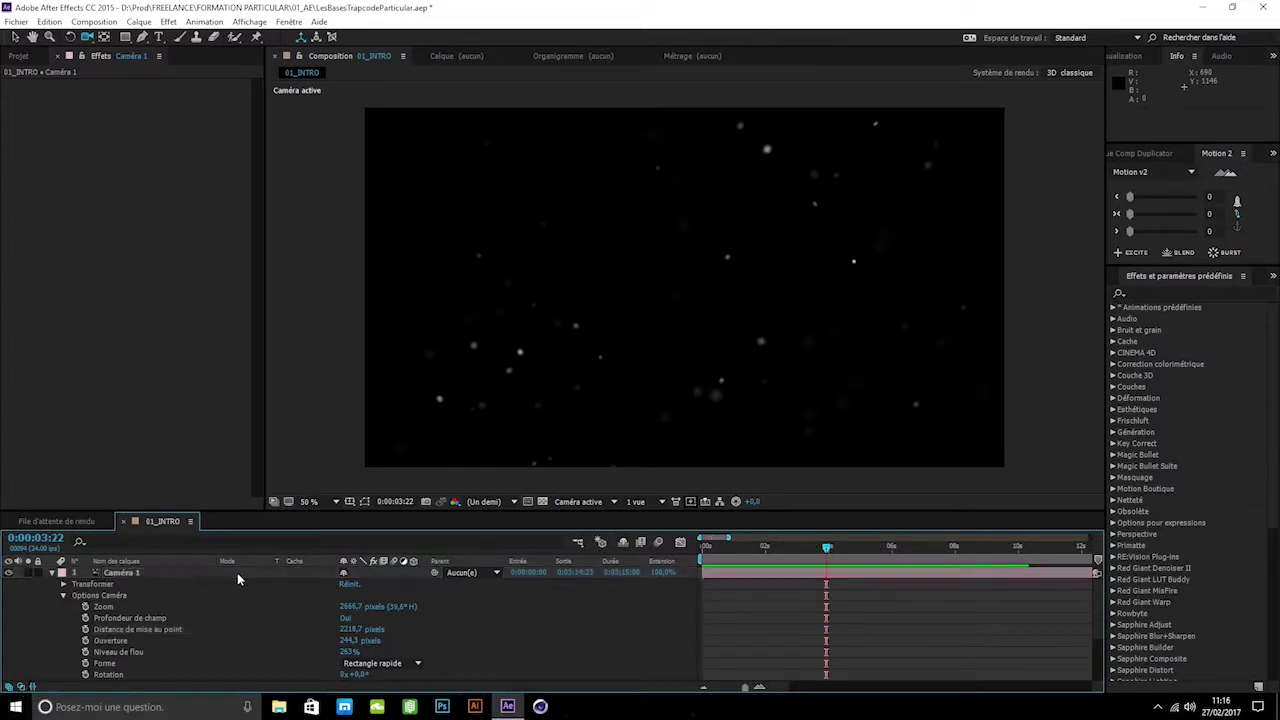
Turn on motion blur for the PARTICULAR_Dusts layer, preview the animation and park the playhead at 0:00:03:14.
click(392, 678)
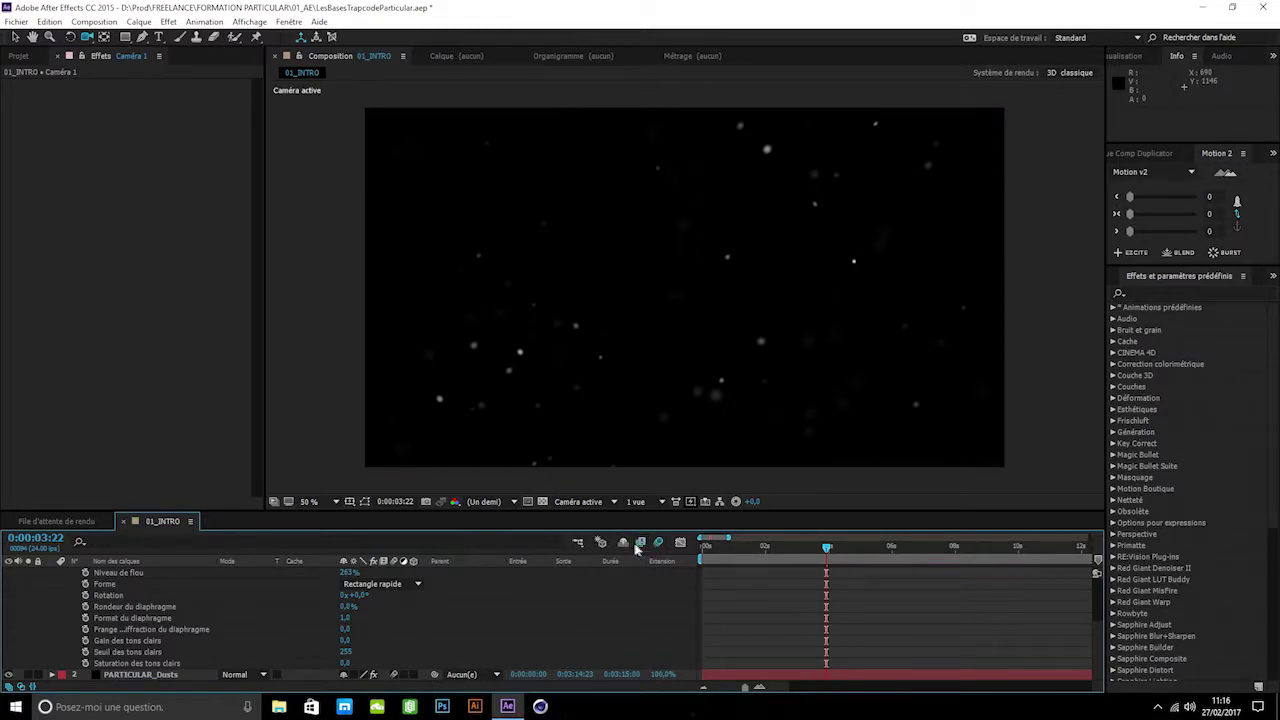
key(space)
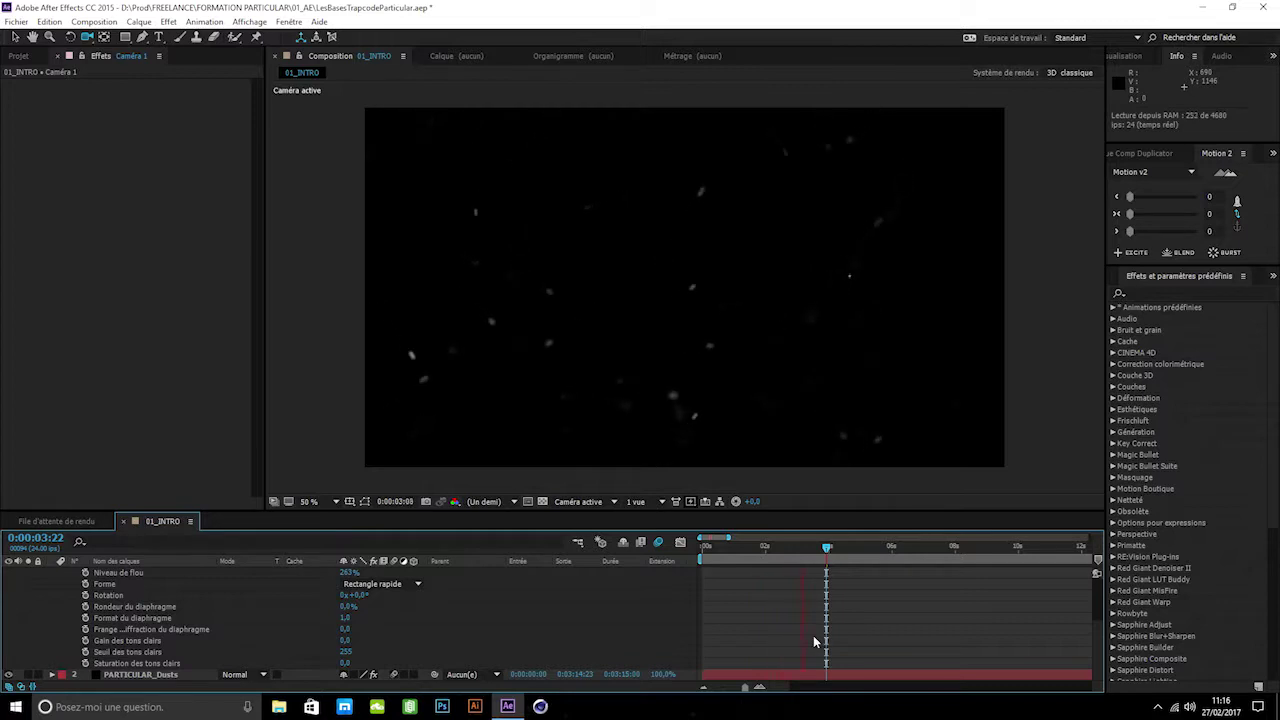
click(816, 549)
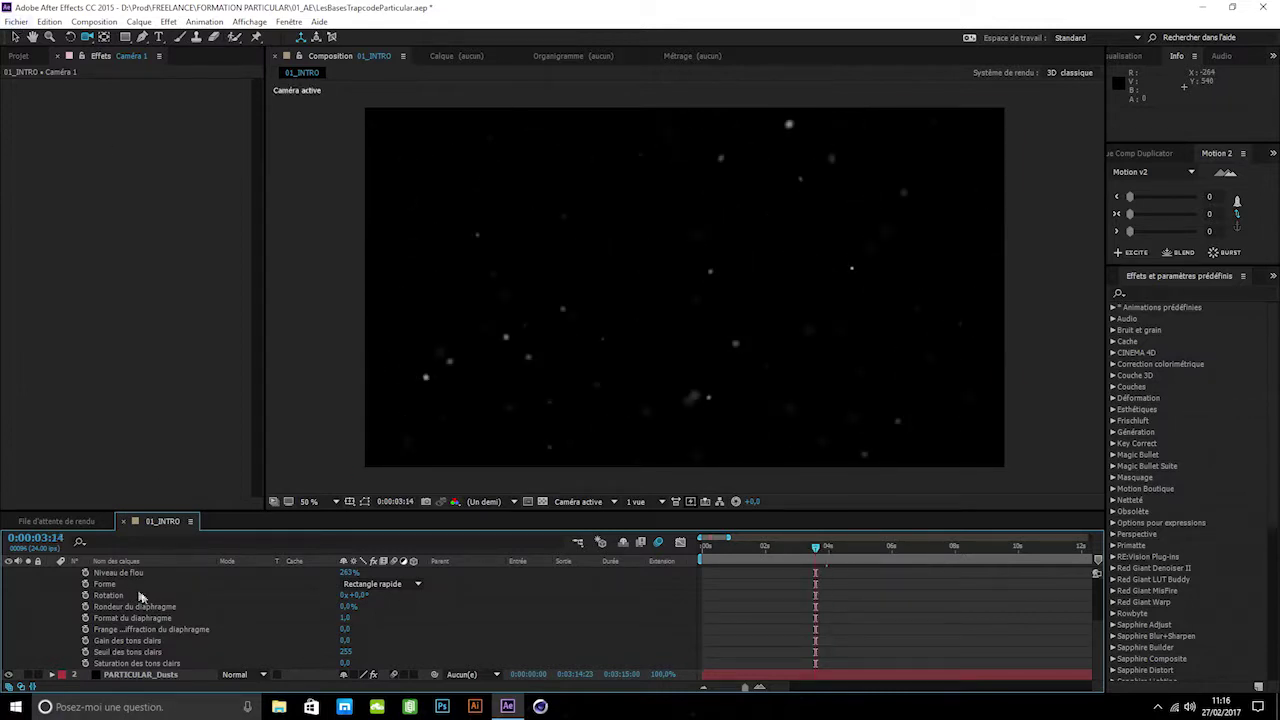
Set the Particular emitter on the PARTICULAR_Dusts layer to 30 particles per second and preview the animation.
click(116, 675)
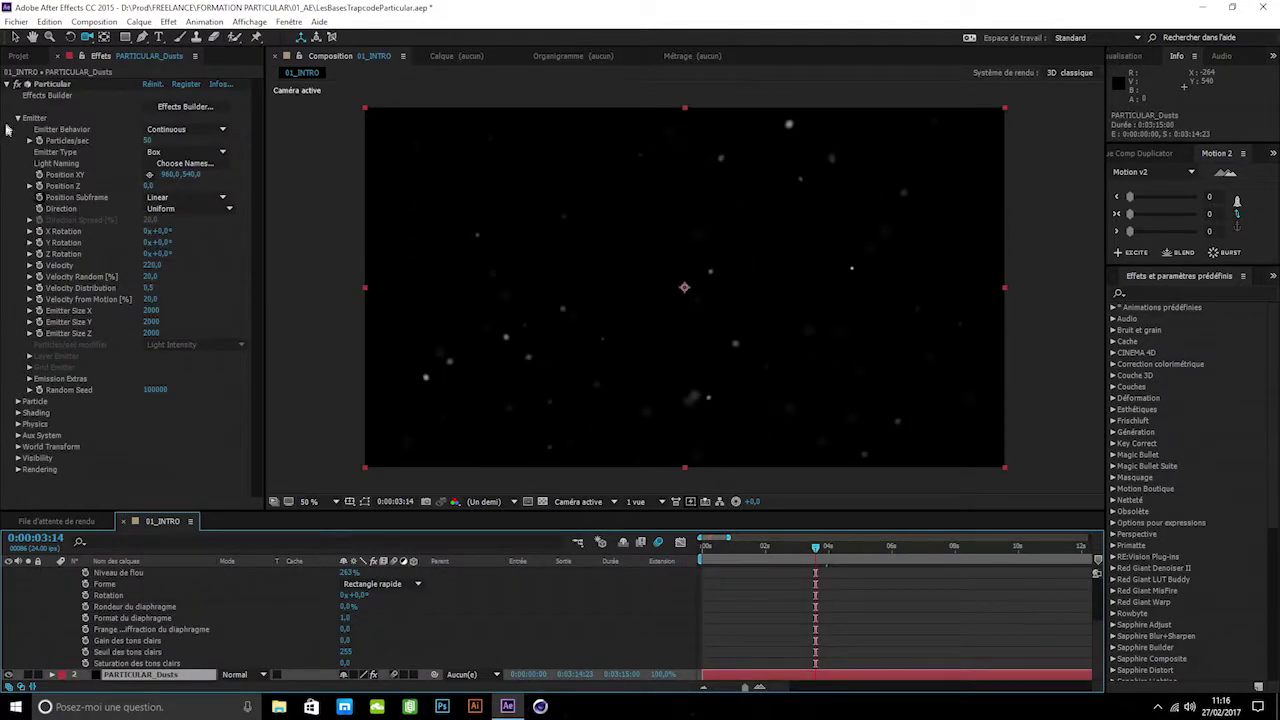
click(148, 140)
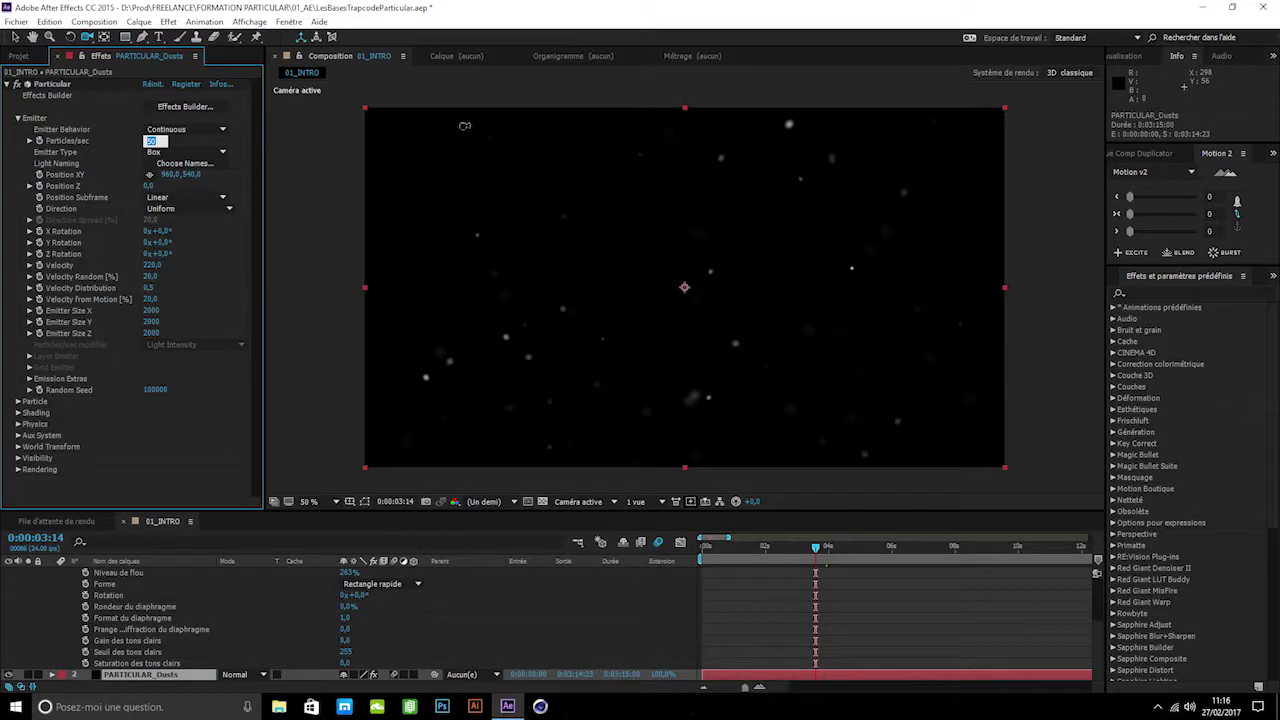
text(30)
key(Return)
key(space)
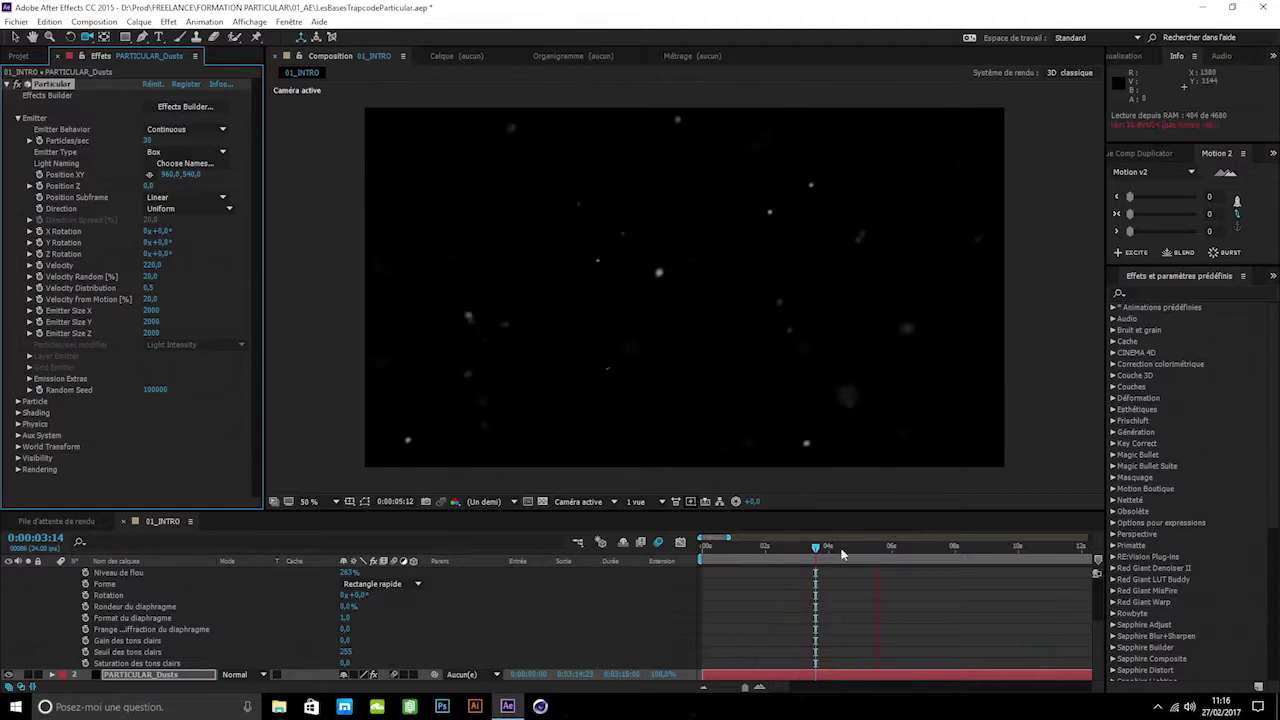
key(space)
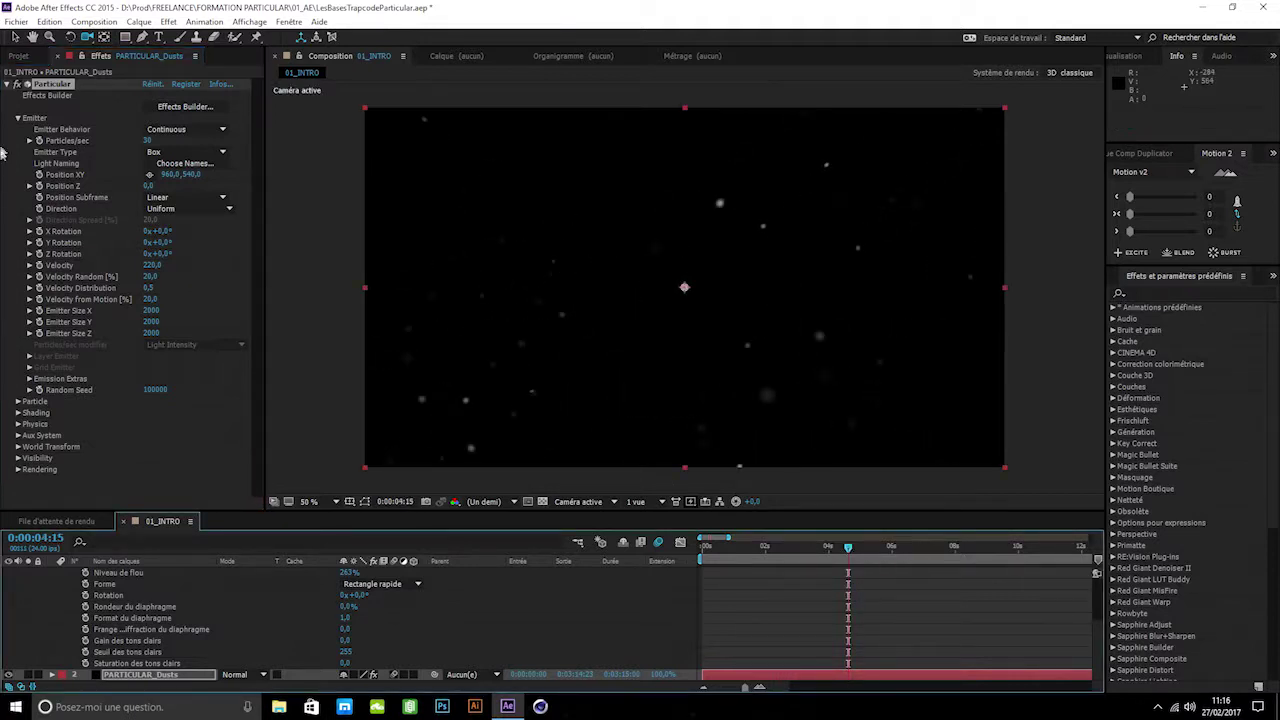
In the Particle settings, set Opacity to 80 and Opacity Random to 25%.
click(17, 401)
scroll(24, 406, down, 3)
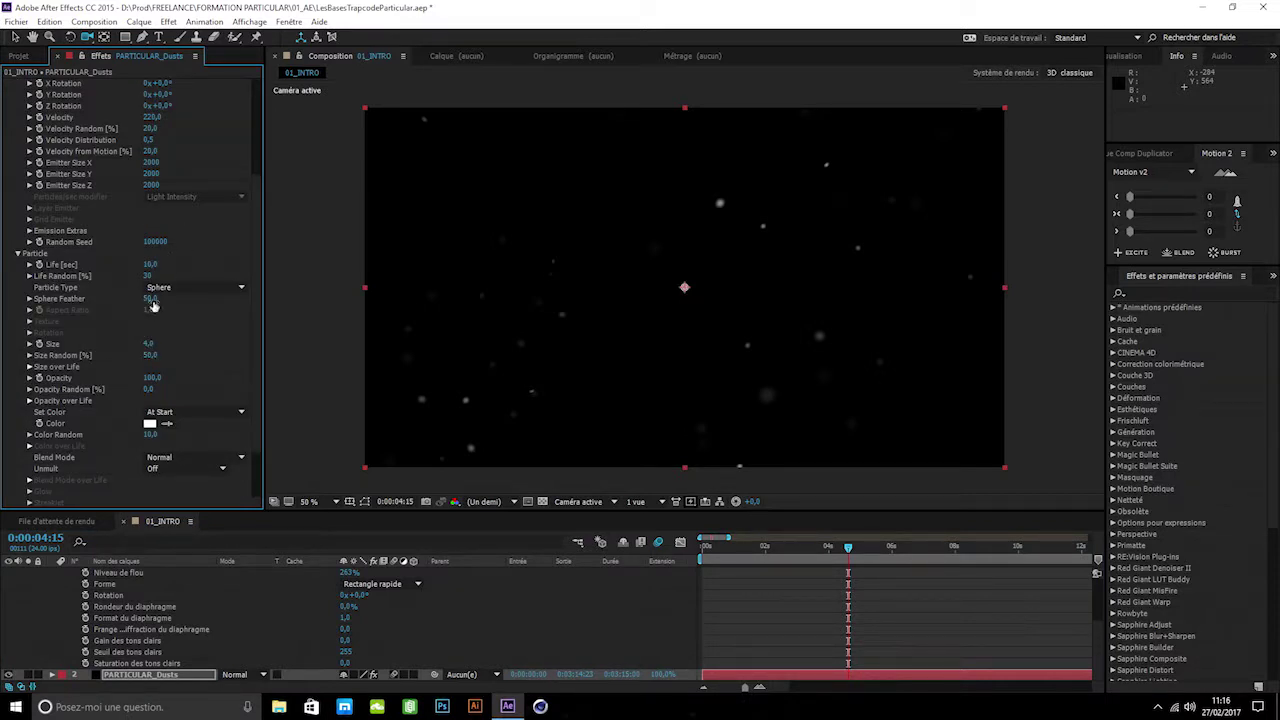
click(152, 379)
text(80)
key(Return)
drag(170, 391, 186, 391)
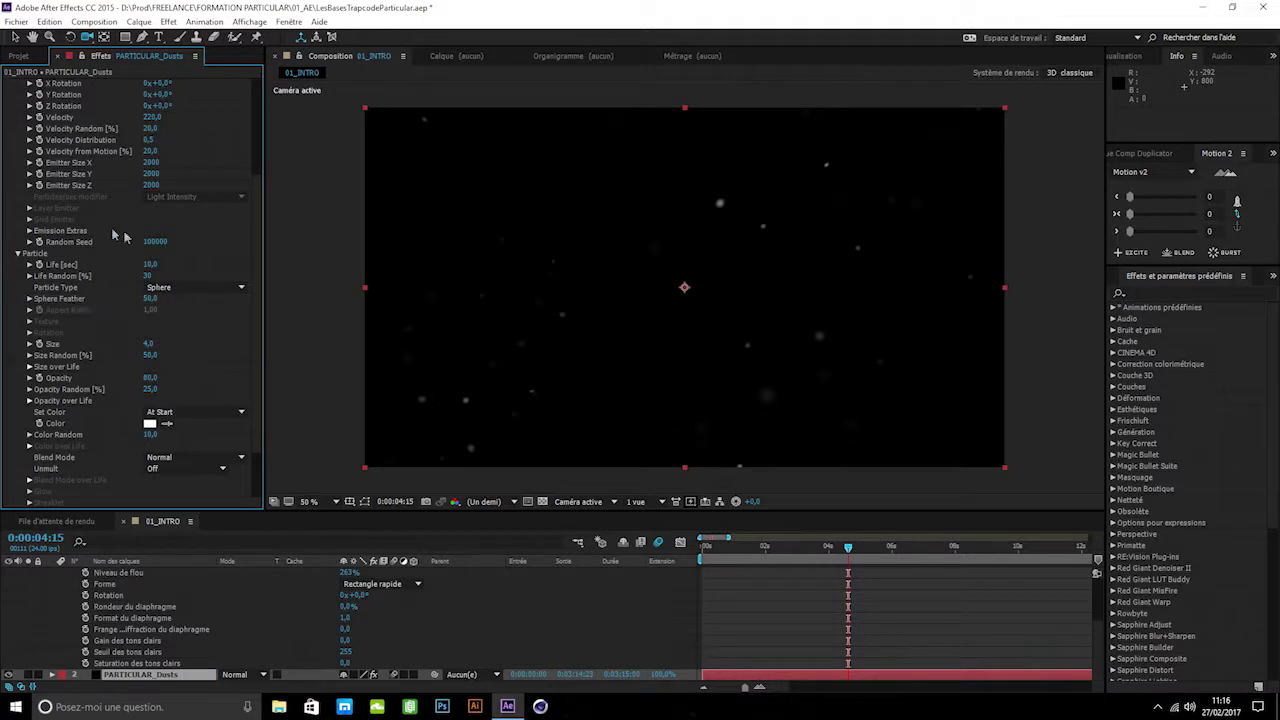
Expand the emitter's Emission Extras and preview how the particles build up from the first frame.
click(29, 231)
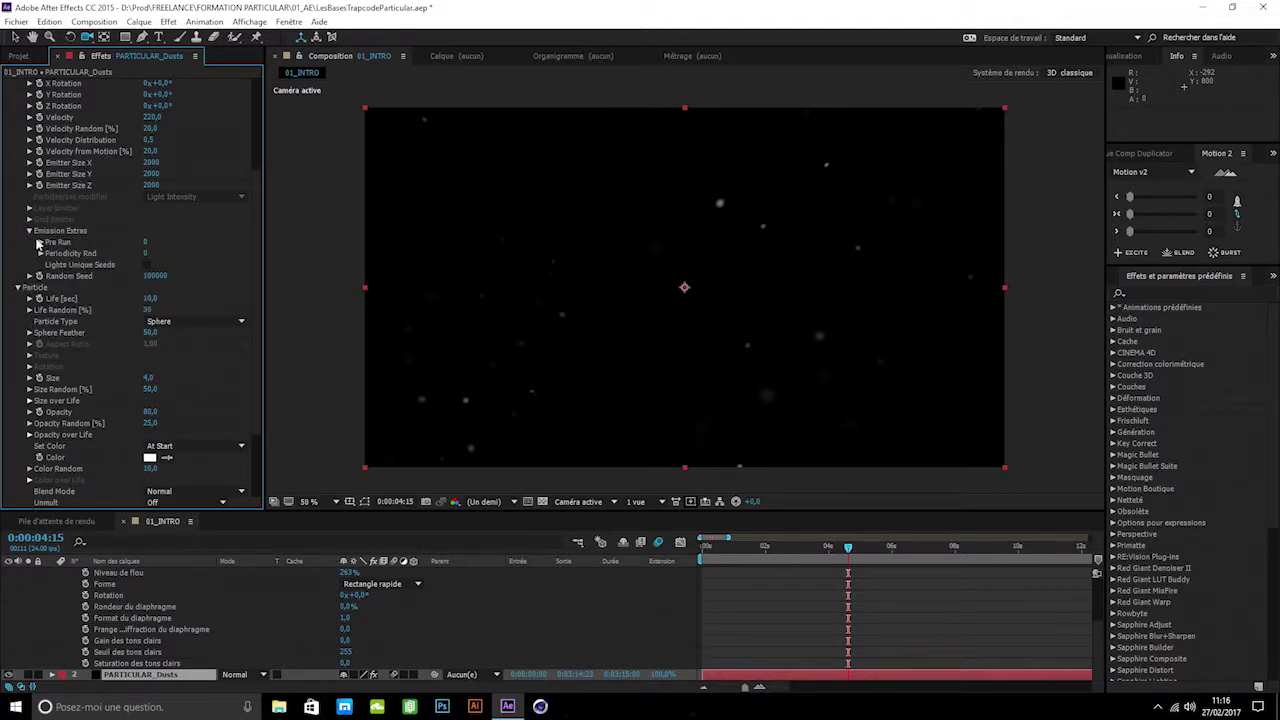
scroll(31, 236, up, 3)
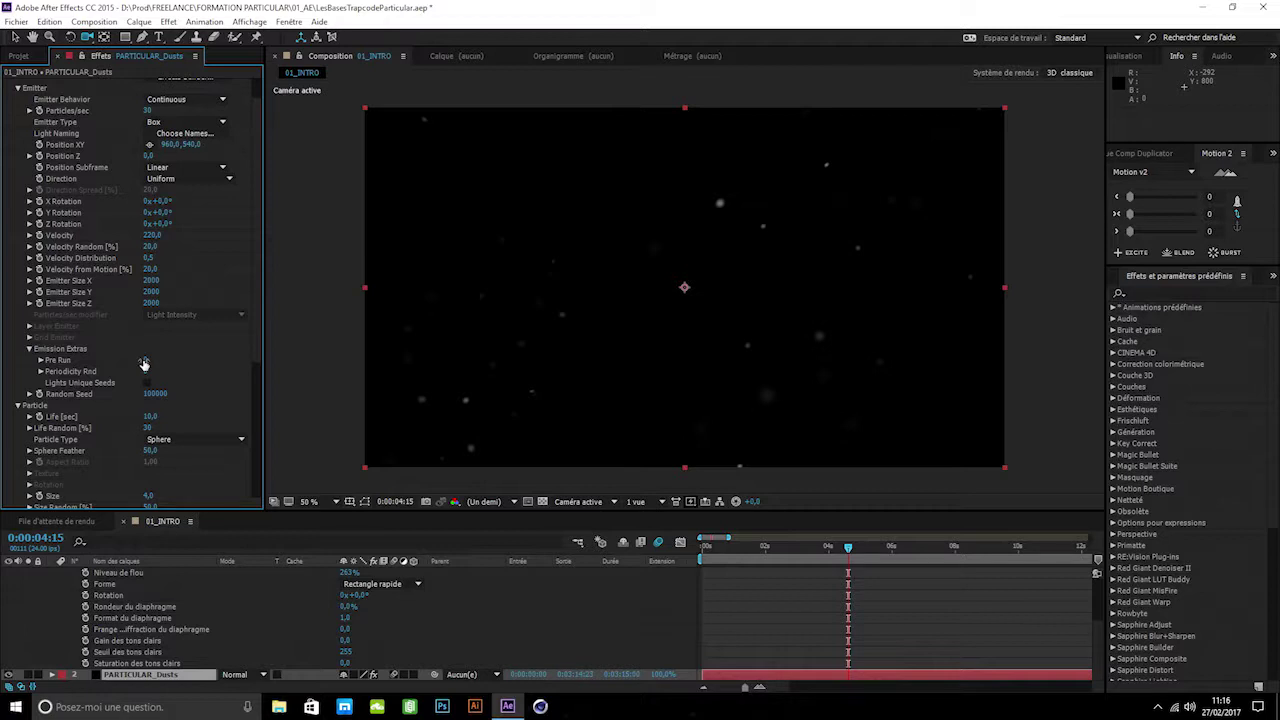
key(space)
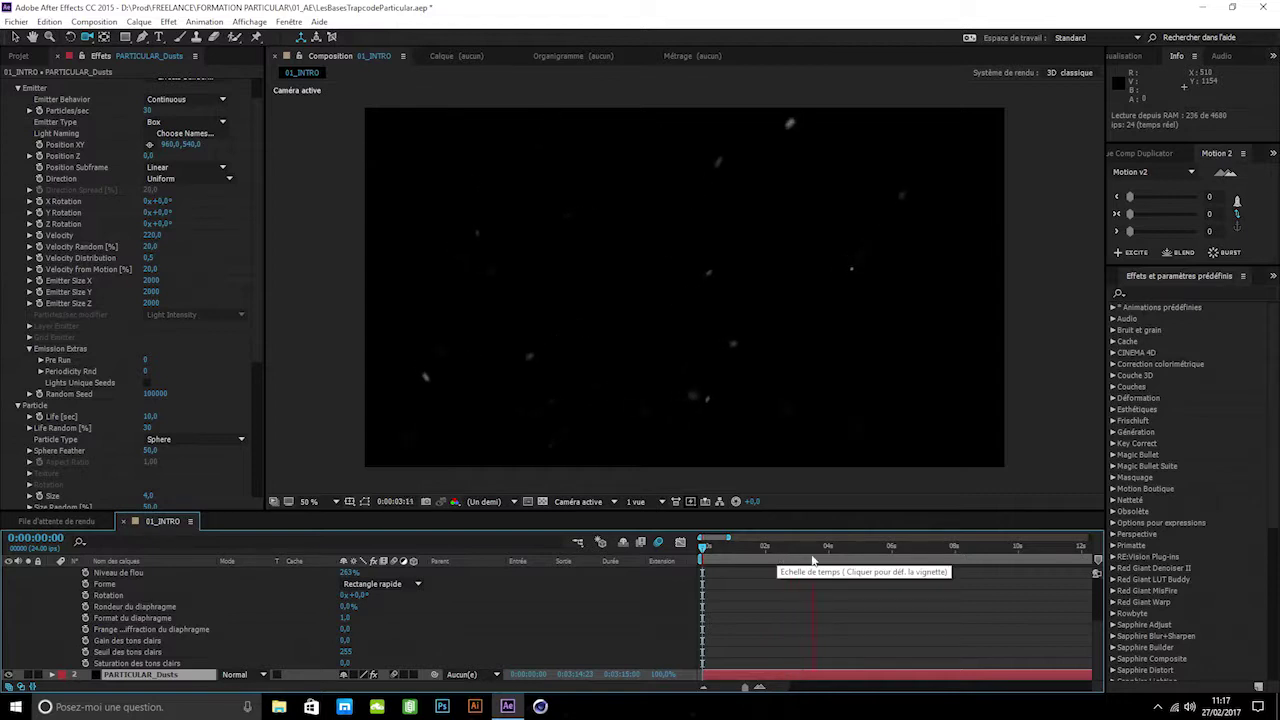
drag(760, 553, 626, 561)
key(space)
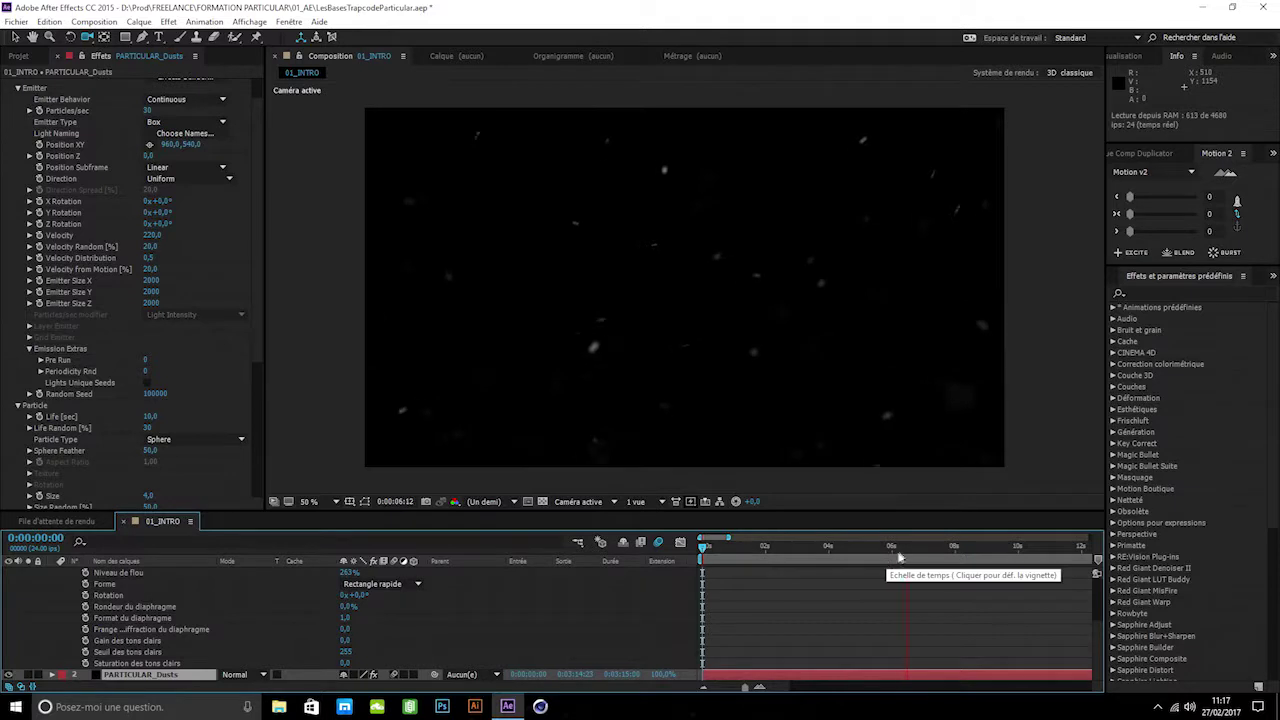
click(899, 547)
Set the emitter's Pre Run to 100 and preview the animation from the first frame.
click(60, 358)
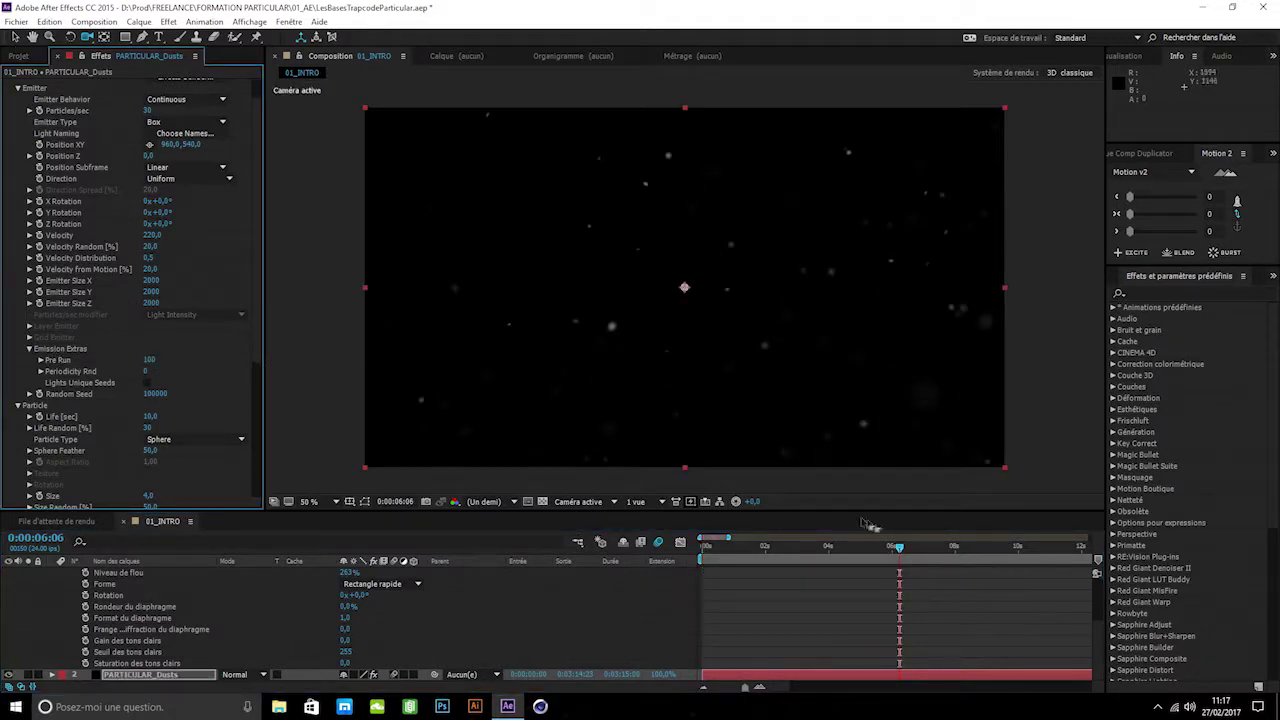
click(705, 547)
key(space)
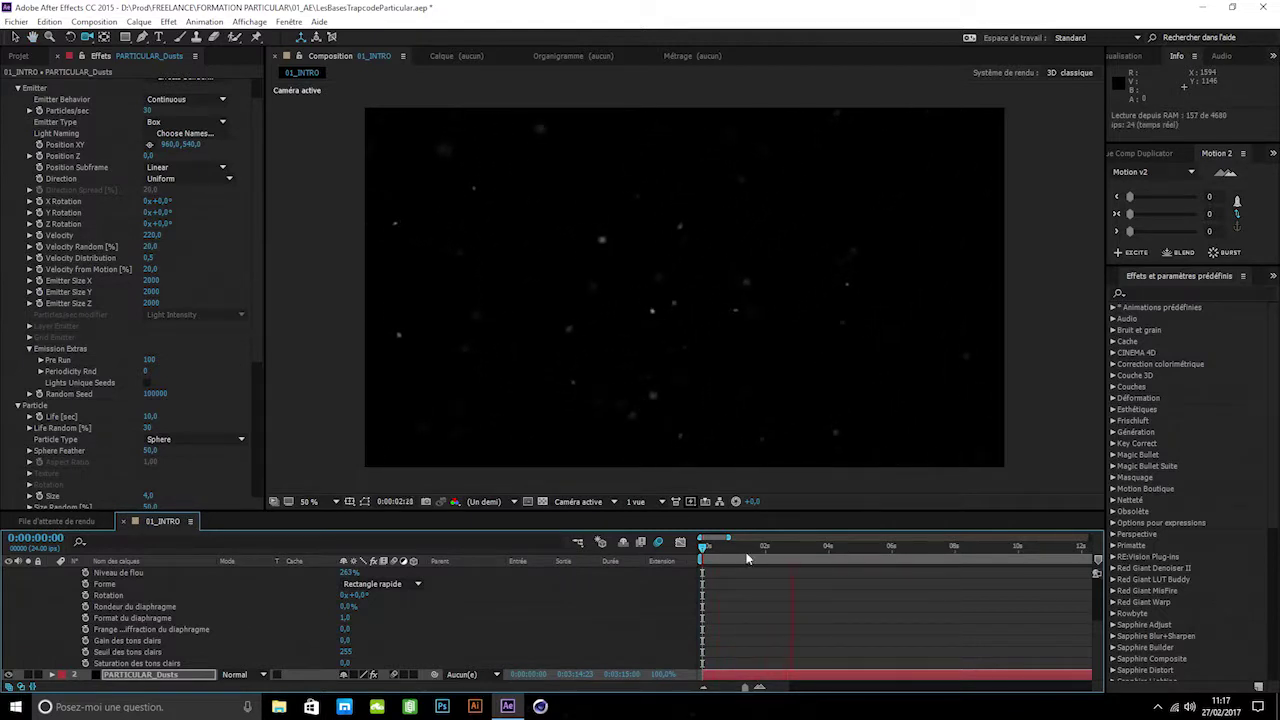
key(space)
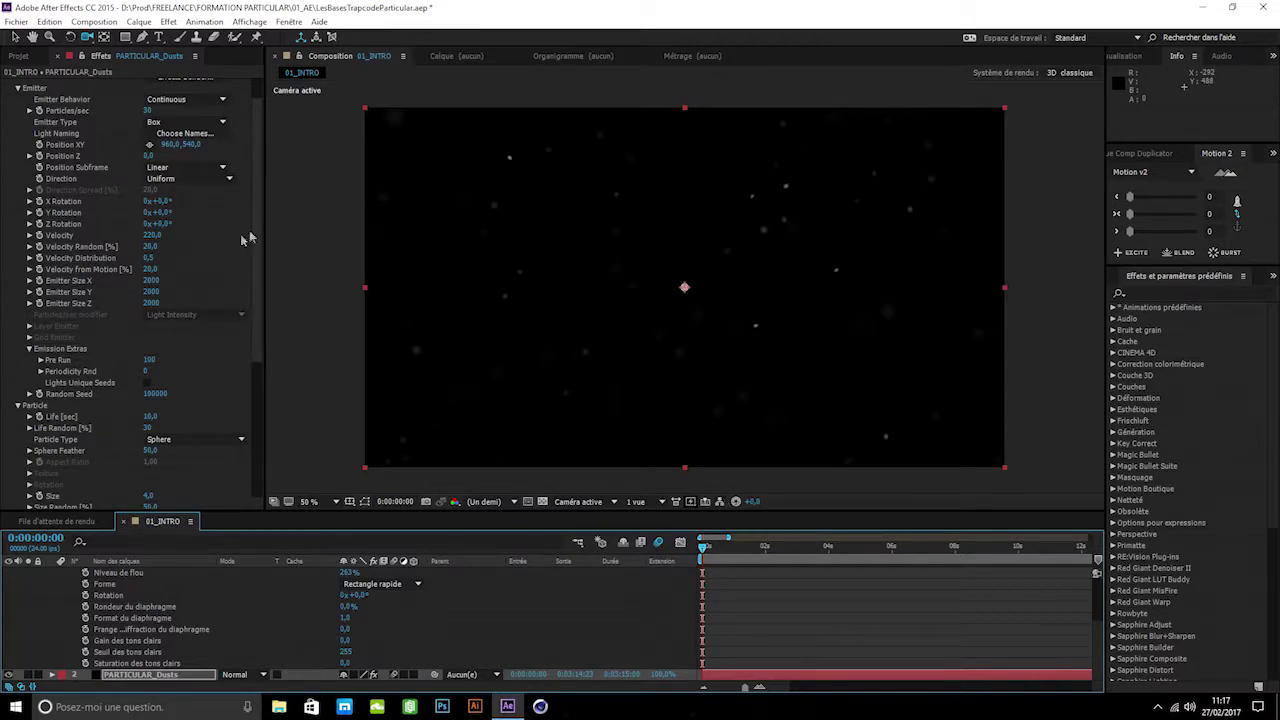
Collapse the Emitter settings and set the particle Size to 3.
scroll(216, 257, down, 5)
scroll(214, 275, up, 6)
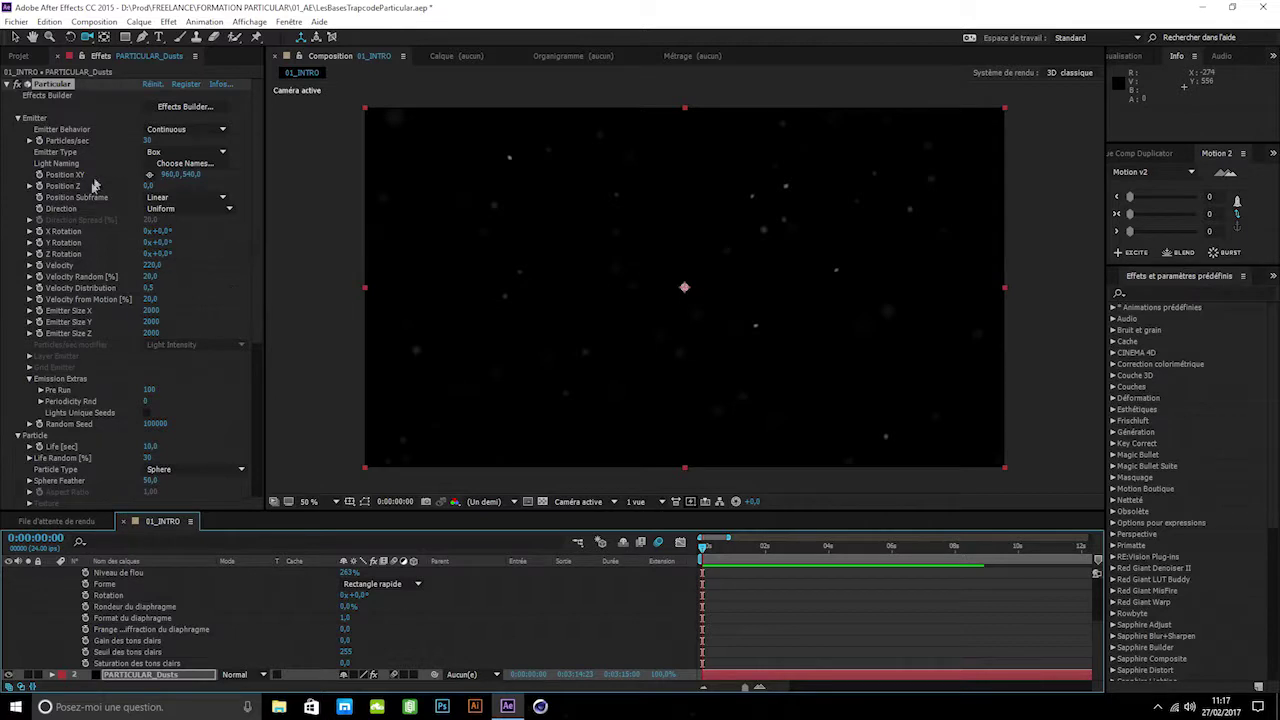
scroll(190, 440, down, 1)
scroll(26, 330, up, 1)
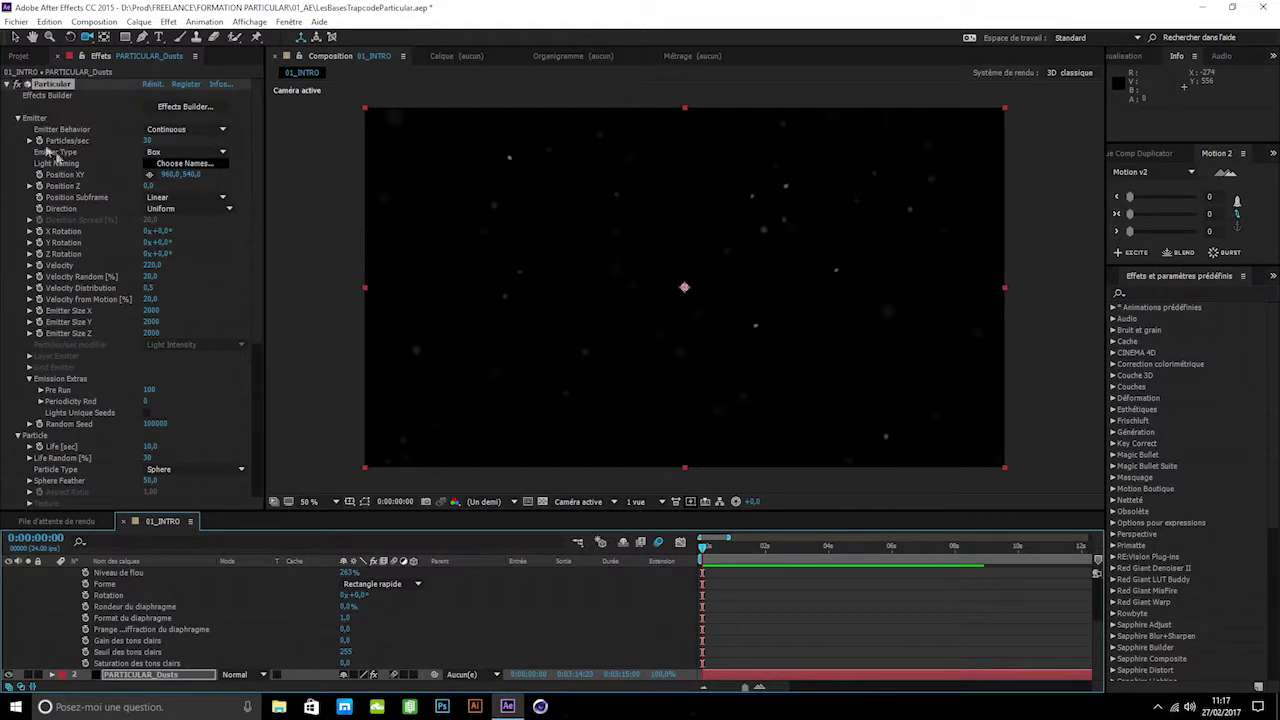
click(17, 117)
click(146, 221)
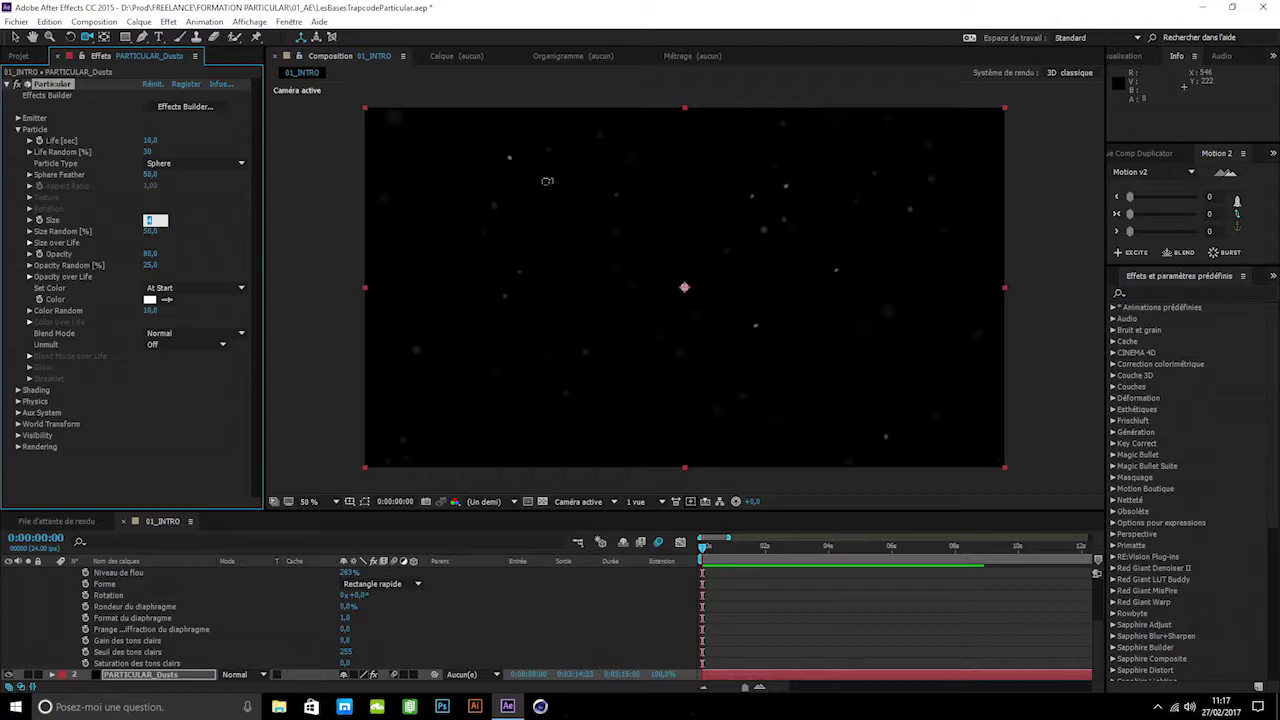
key(Return)
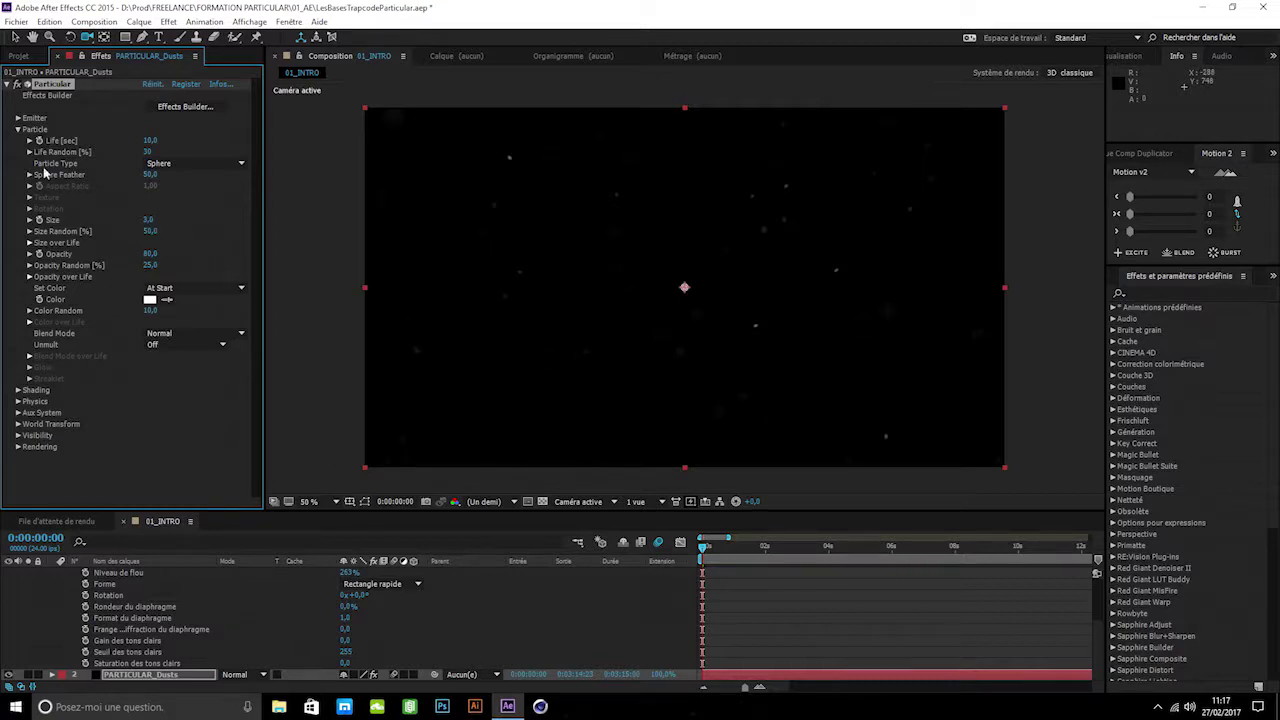
Collapse the Particle settings and open Particular's Effects Builder.
click(18, 129)
click(46, 86)
click(110, 57)
click(108, 58)
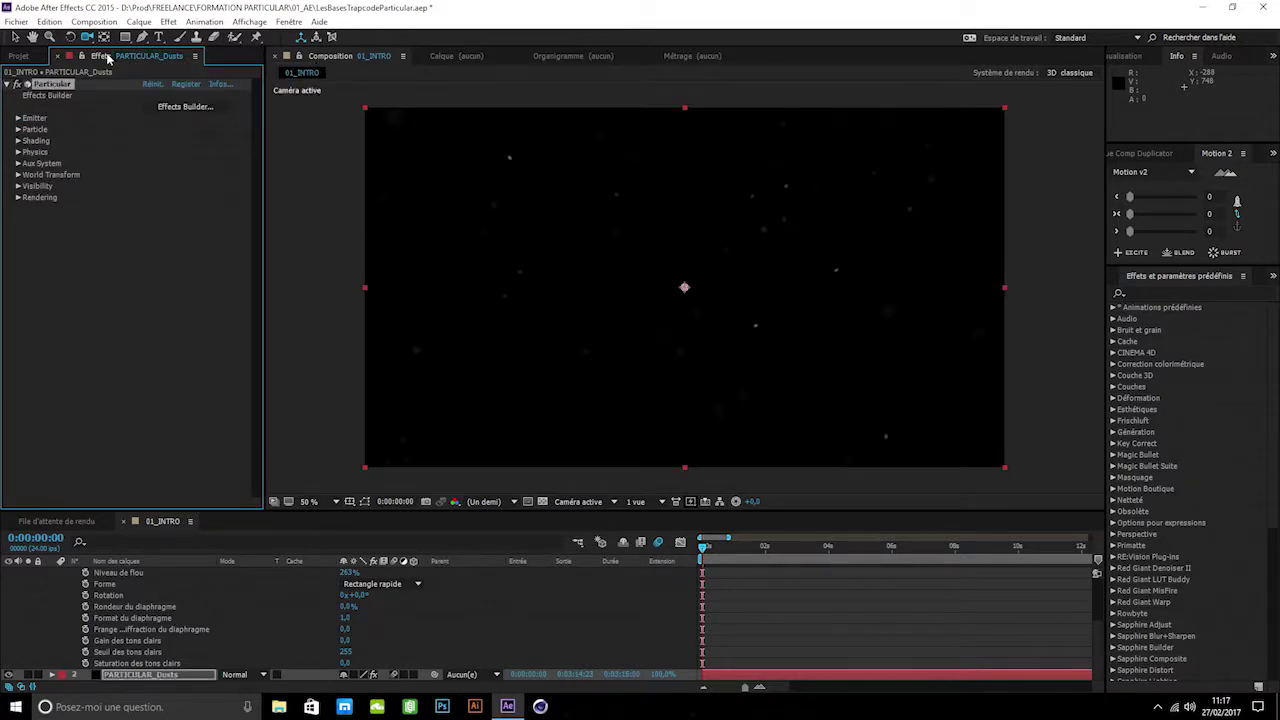
click(180, 107)
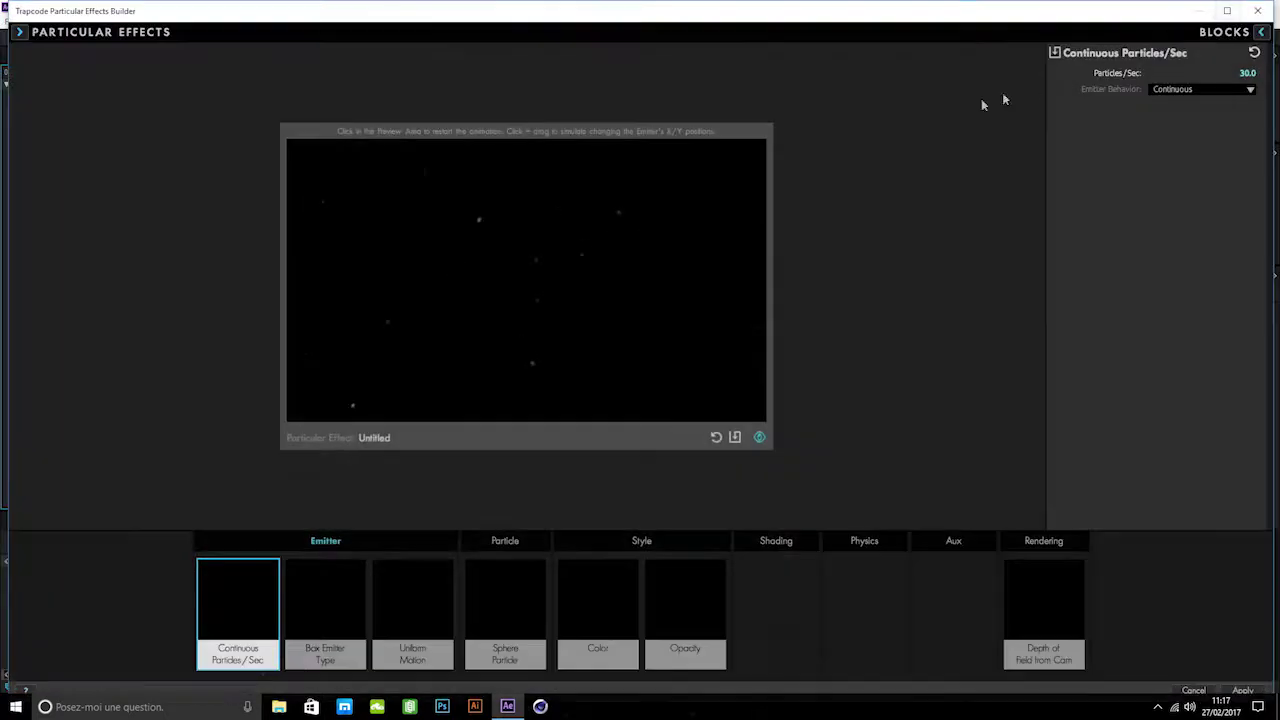
Examine the settings of the Box Emitter Type and Uniform Motion blocks in the Effects Builder.
click(330, 611)
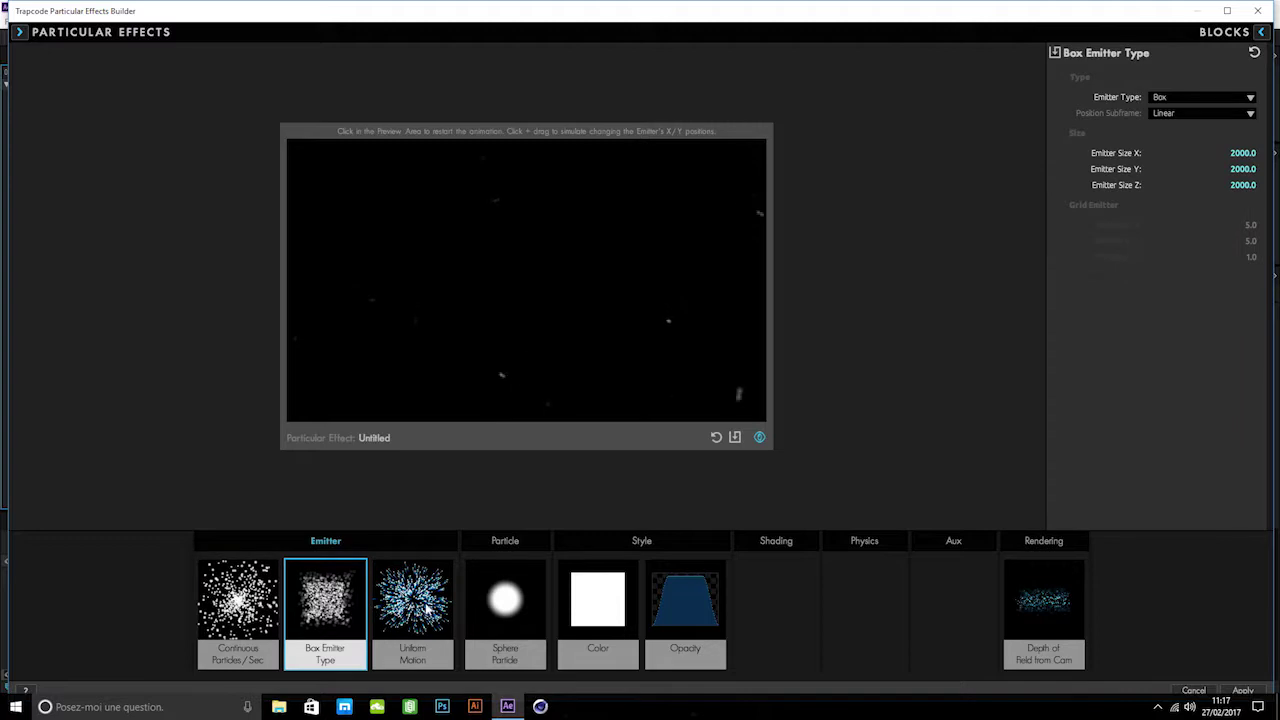
click(412, 600)
click(340, 612)
click(392, 628)
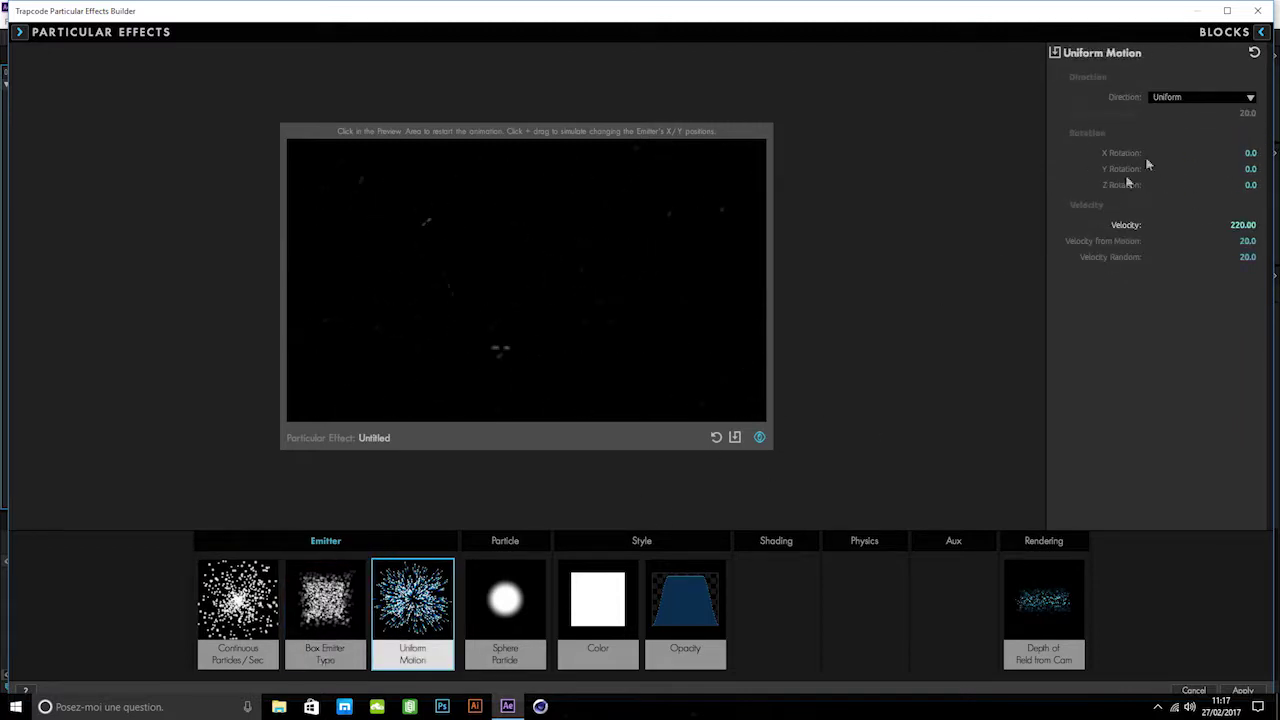